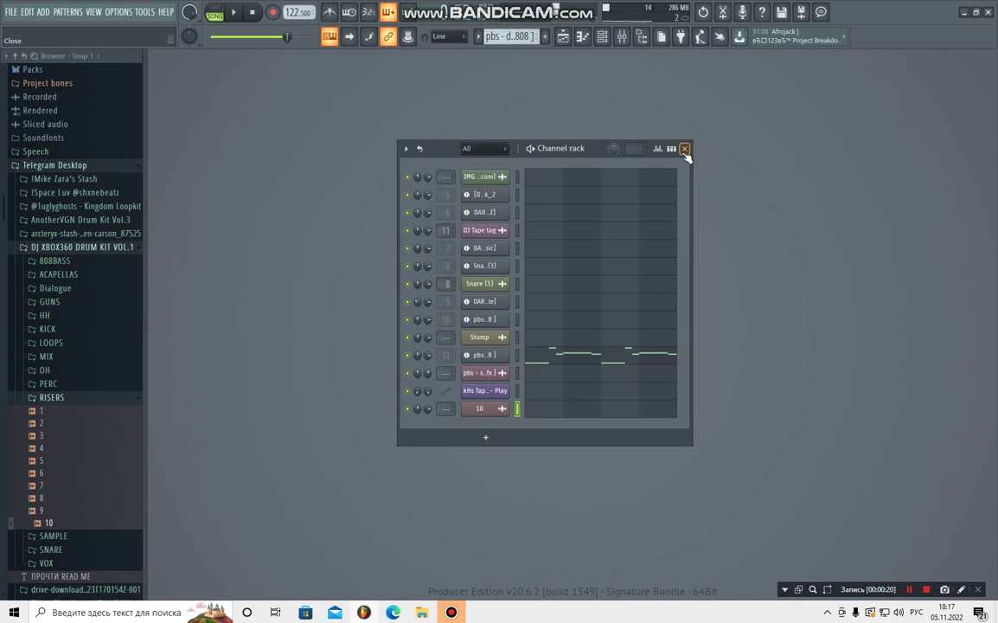
Close the channel rack, show the playlist, and open the first melody clip of the pbs - flexxgodz track in the piano roll.
{"action": "left_click", "coordinate": [684, 150]}
{"action": "left_click", "coordinate": [564, 37]}
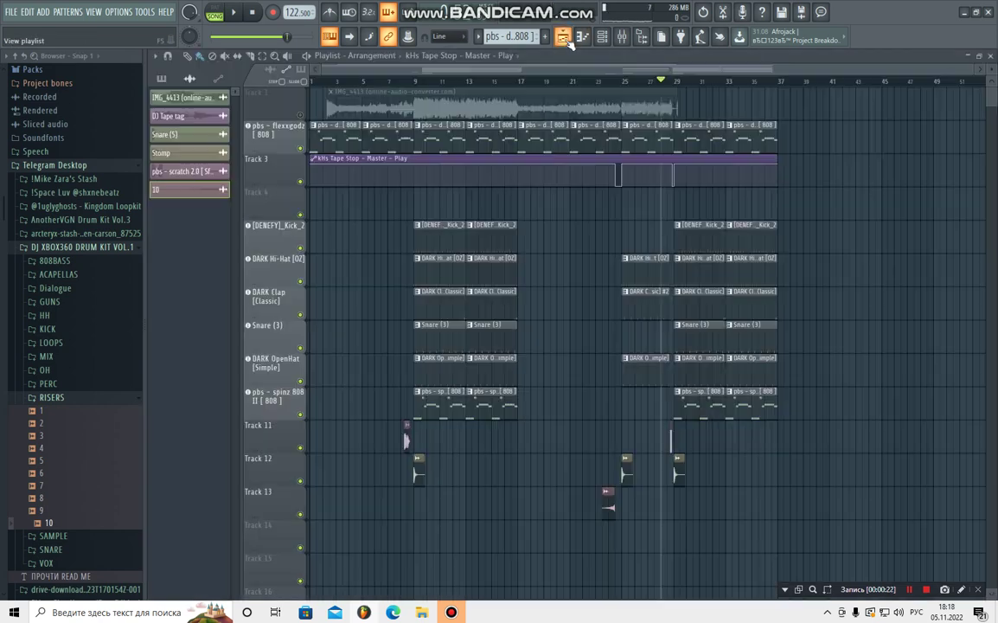
{"action": "double_click", "coordinate": [342, 131]}
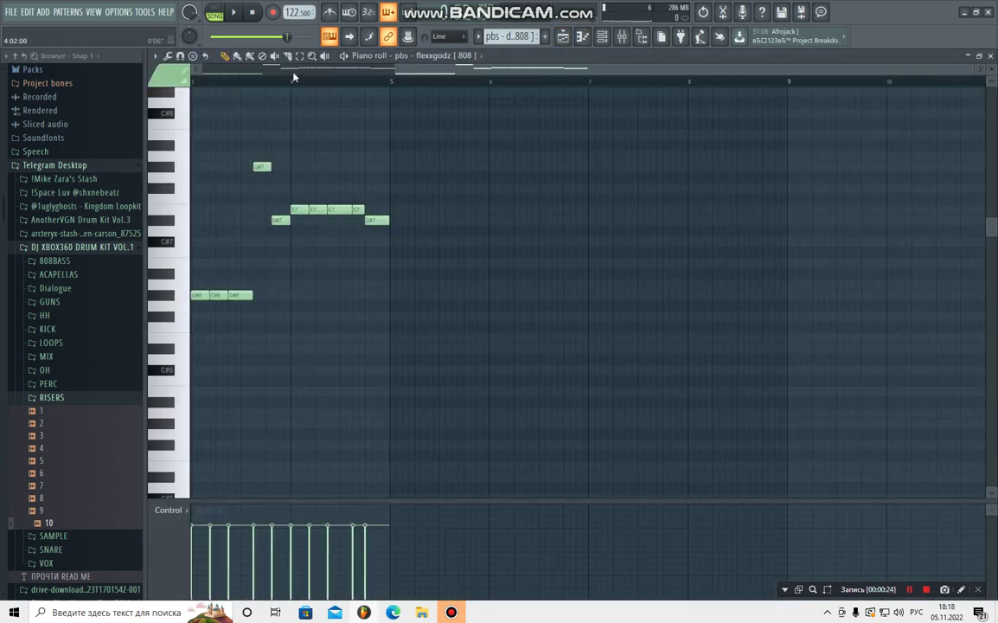
Examine the sample, envelope and miscellaneous settings of the pbs - flexxgodz [ 808 ] channel.
{"action": "left_click", "coordinate": [441, 56]}
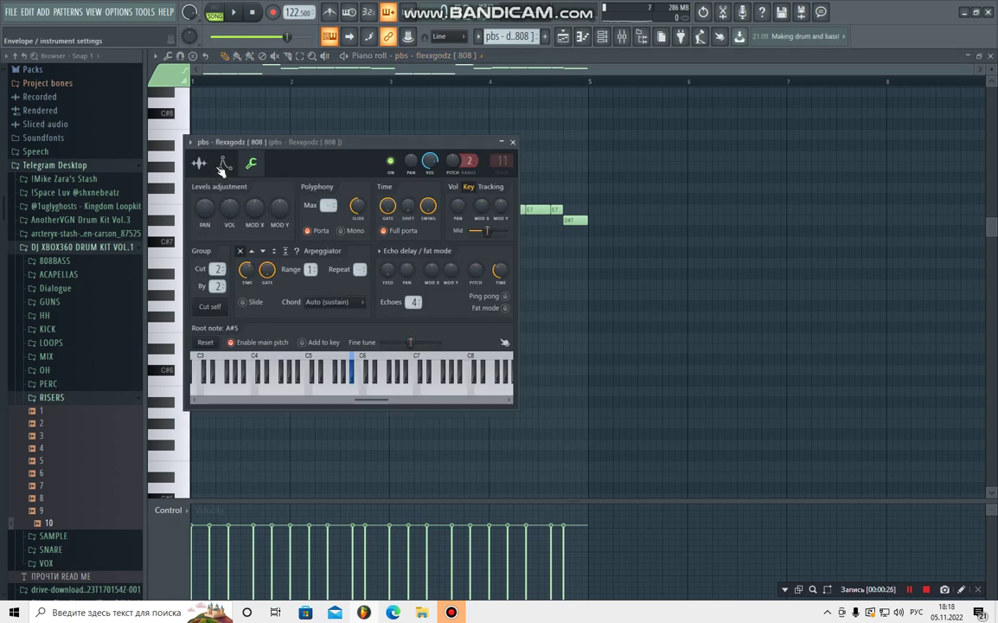
{"action": "left_click", "coordinate": [199, 163]}
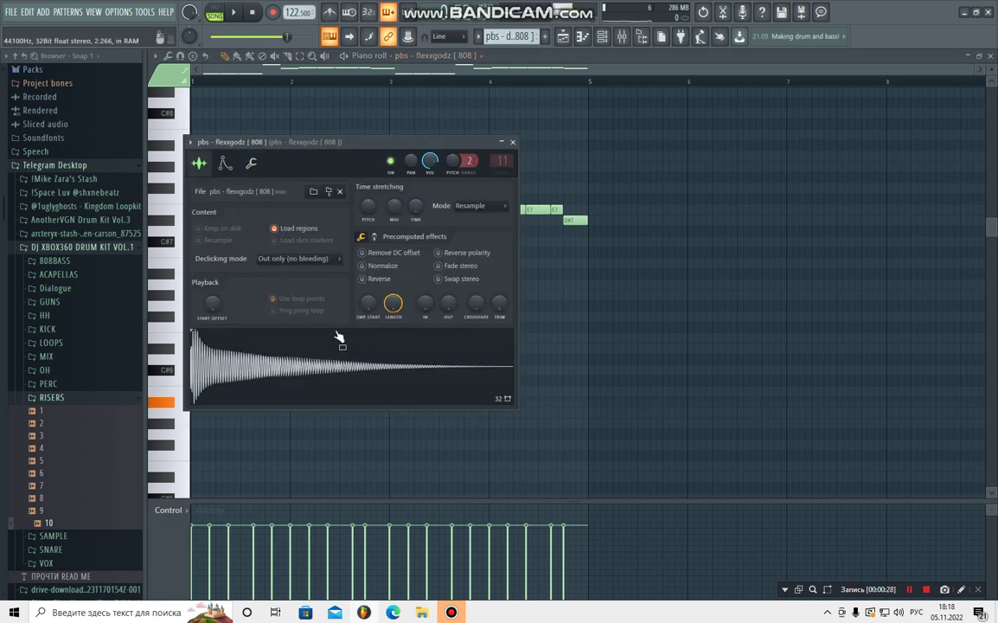
{"action": "left_click", "coordinate": [254, 166]}
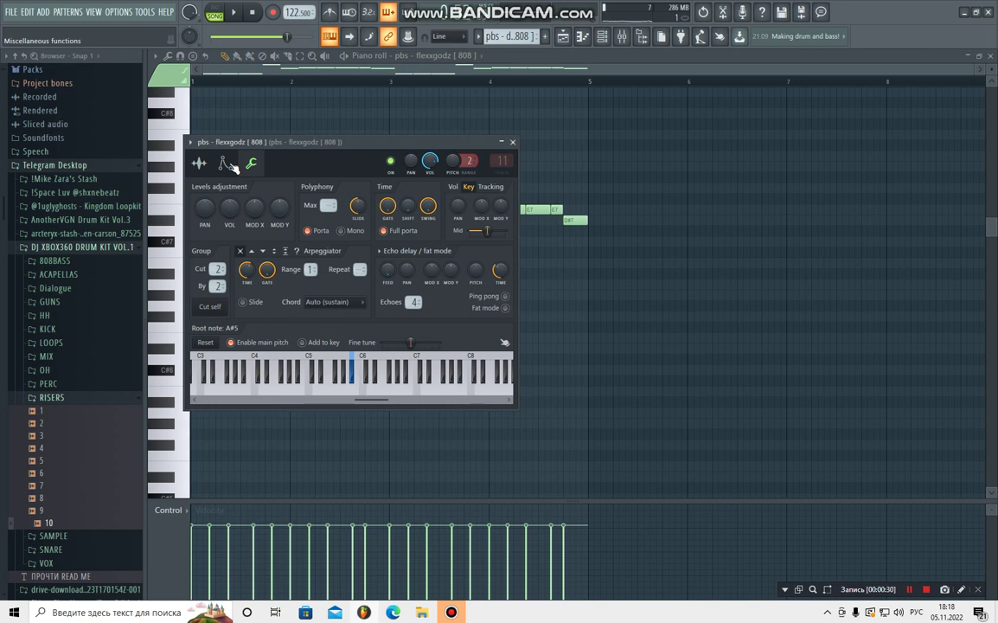
{"action": "left_click", "coordinate": [224, 163]}
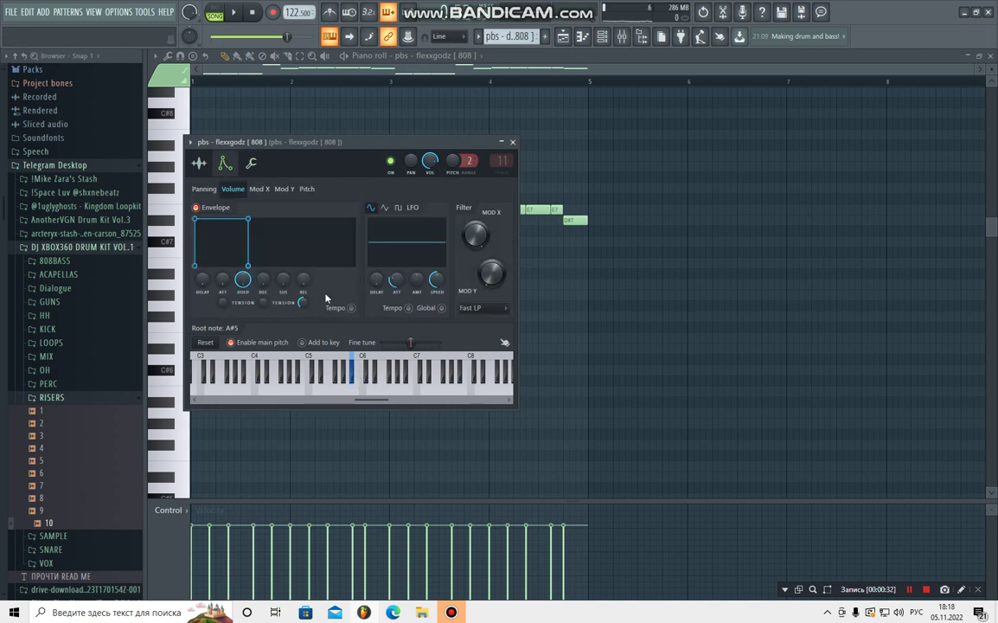
{"action": "left_click", "coordinate": [252, 166]}
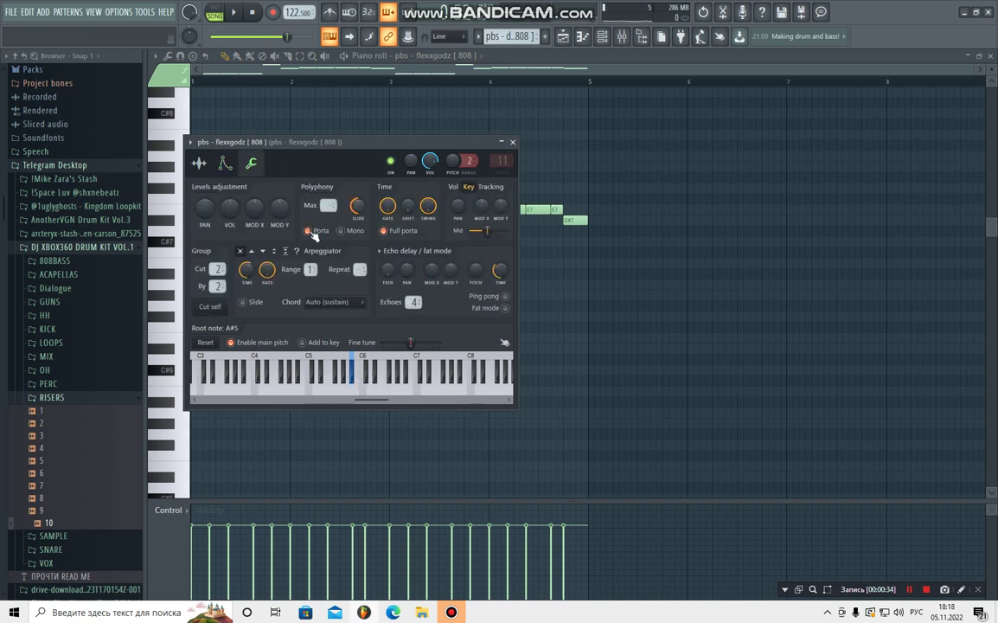
{"action": "left_click", "coordinate": [205, 163]}
{"action": "left_click", "coordinate": [512, 142]}
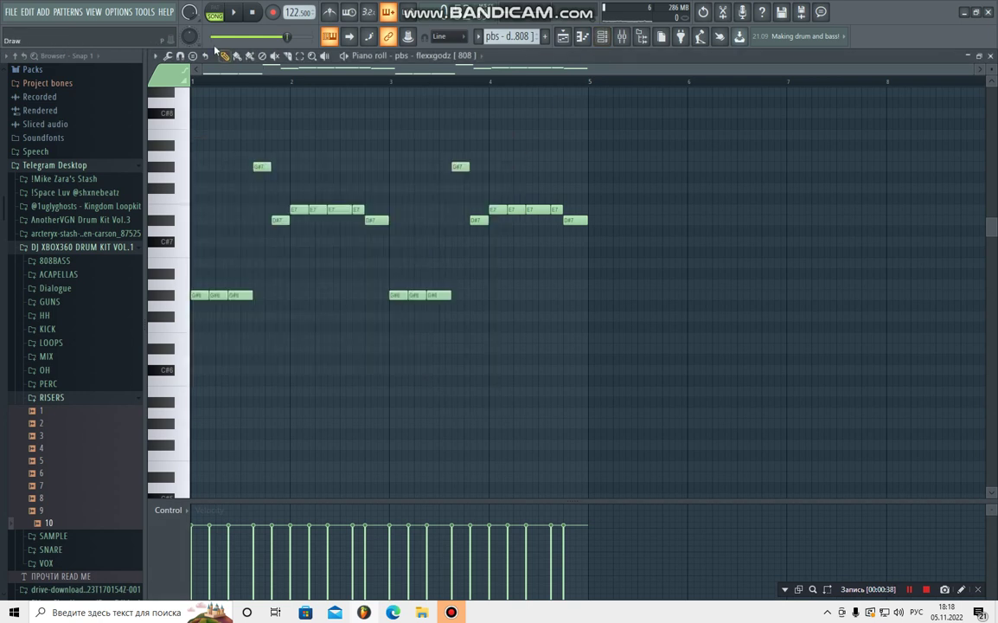
Play the flexxgodz pattern and inspect the Fruity Stereo Shaper, Parametric EQ 2 and Reeverb 2 on its mixer track.
{"action": "scroll", "coordinate": [205, 83], "scroll_direction": "up", "scroll_amount": 2}
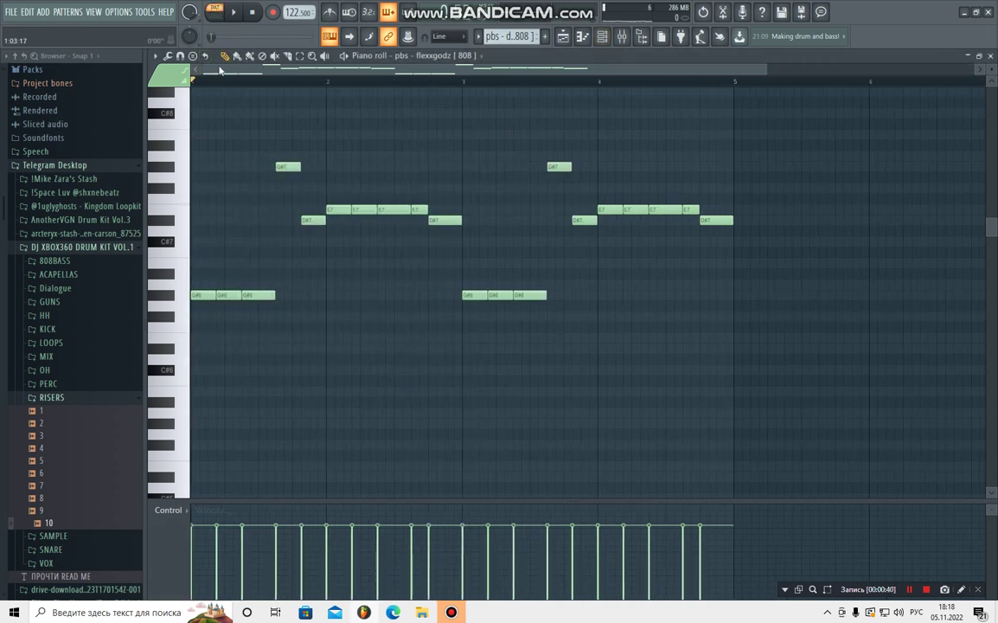
{"action": "key", "text": "space"}
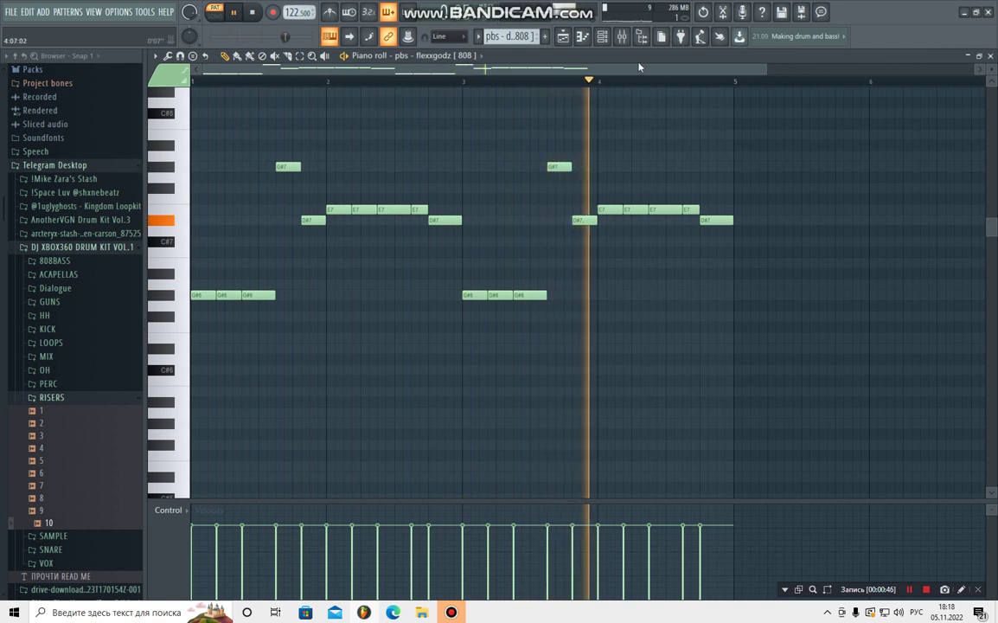
{"action": "left_click", "coordinate": [621, 36]}
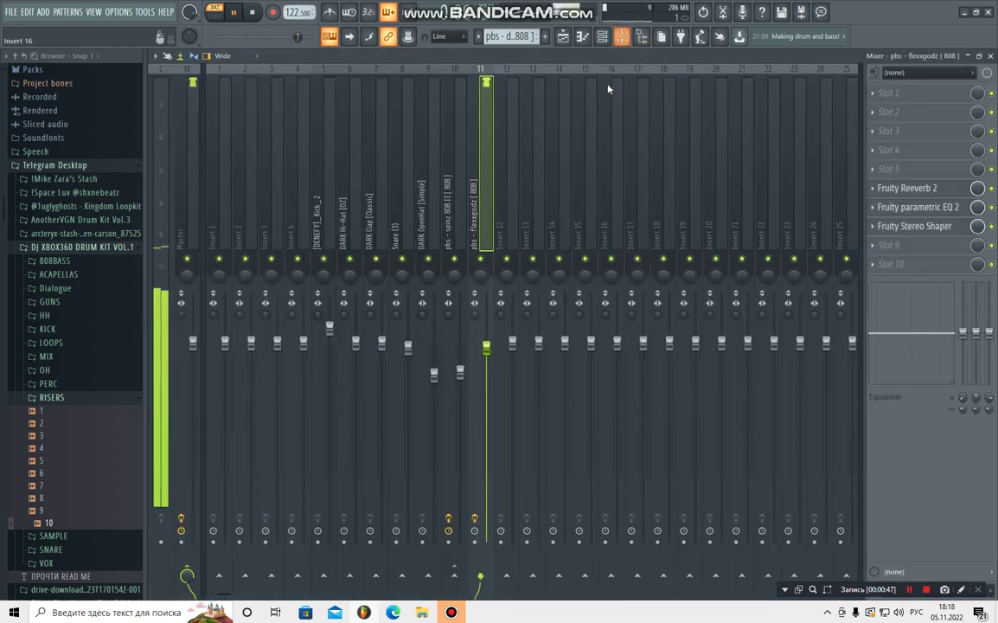
{"action": "left_click", "coordinate": [922, 233]}
{"action": "left_click", "coordinate": [922, 234]}
{"action": "left_click", "coordinate": [917, 208]}
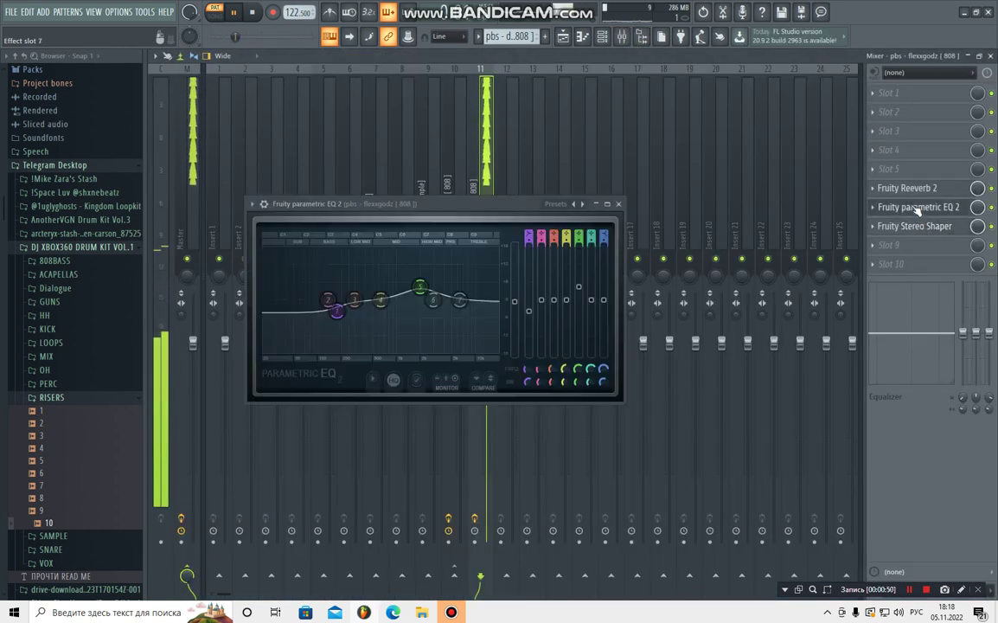
{"action": "left_click", "coordinate": [917, 207]}
{"action": "left_click", "coordinate": [912, 190]}
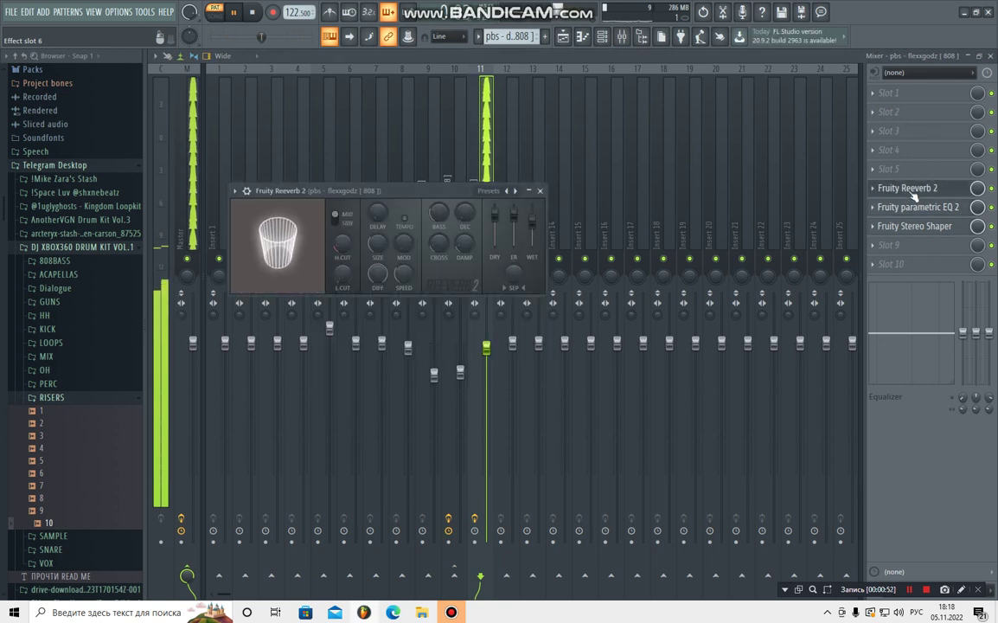
{"action": "left_click", "coordinate": [912, 190]}
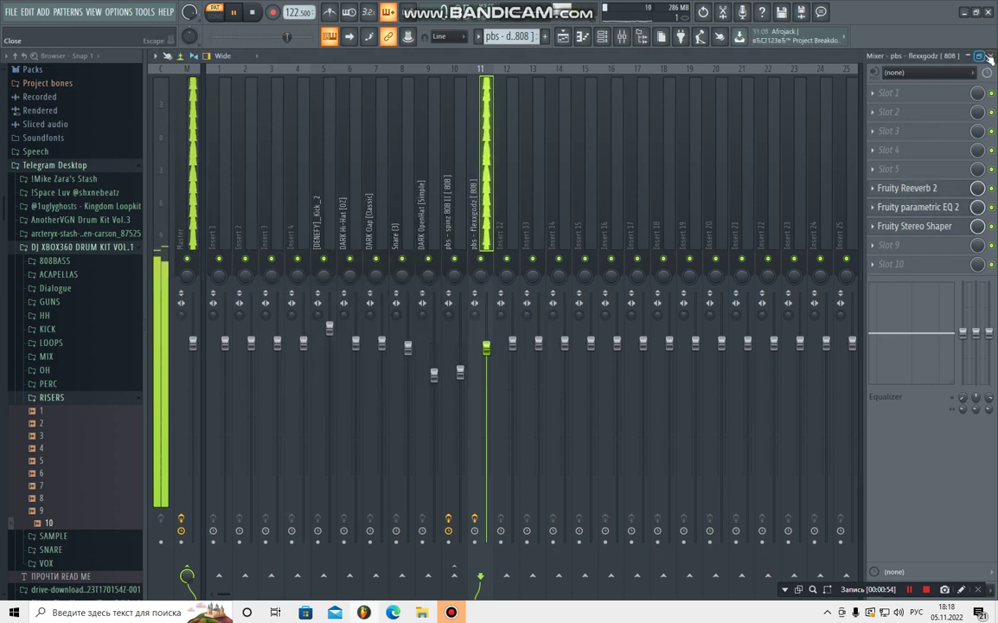
{"action": "left_click", "coordinate": [990, 56]}
{"action": "left_click", "coordinate": [991, 56]}
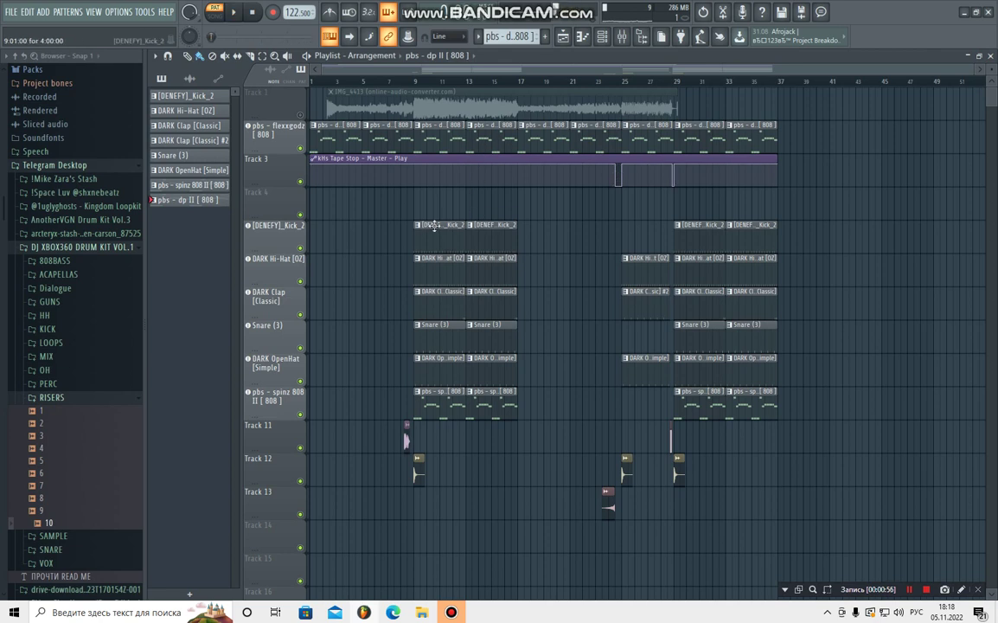
Open the first [DENEFY]_Kick_2 clip in the piano roll and play its pattern.
{"action": "double_click", "coordinate": [434, 226]}
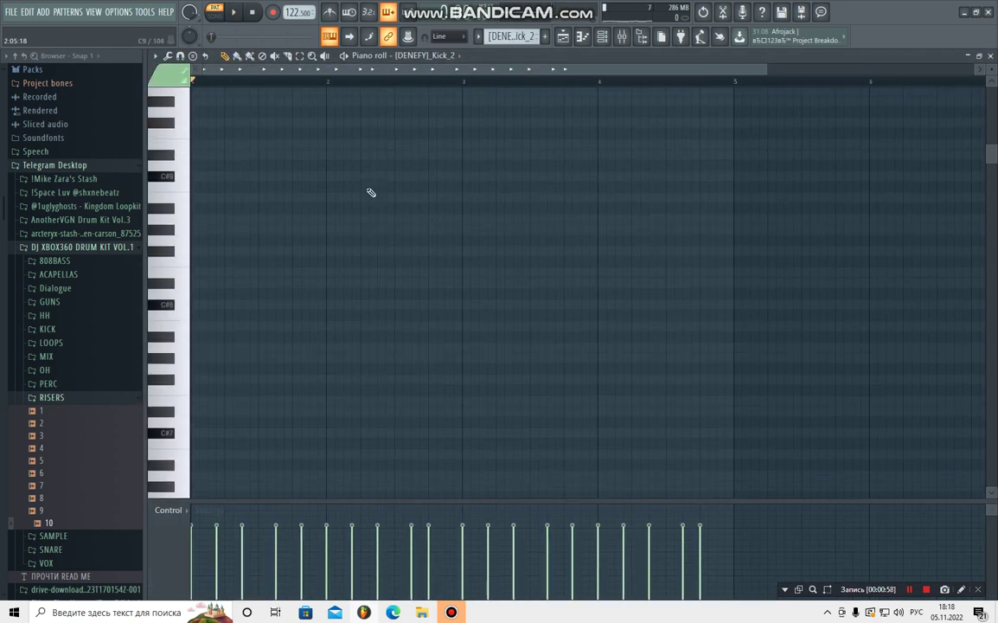
{"action": "key", "text": "space"}
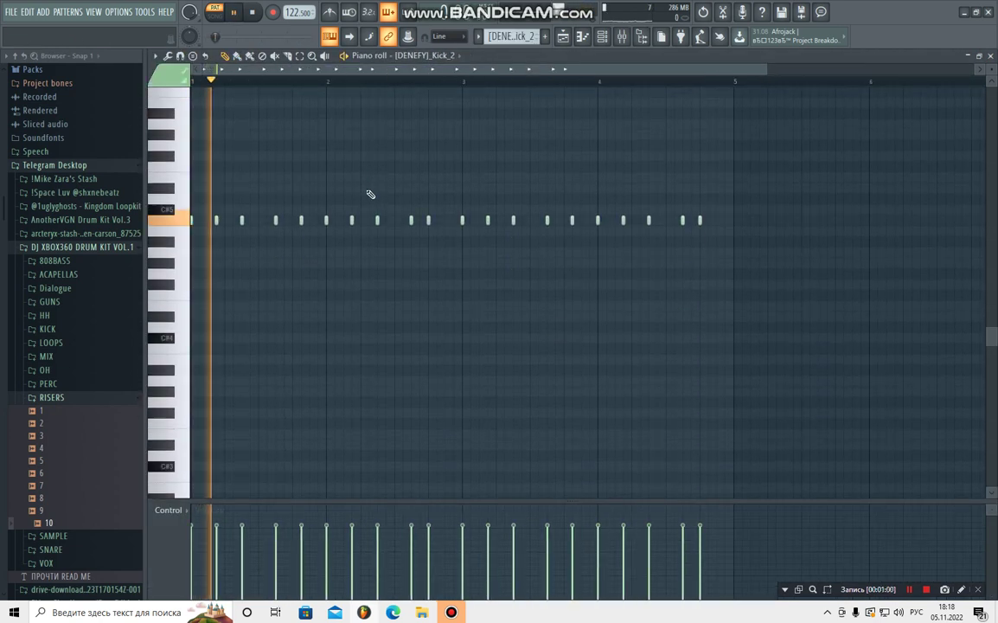
{"action": "scroll", "coordinate": [260, 127], "scroll_direction": "up", "scroll_amount": 1}
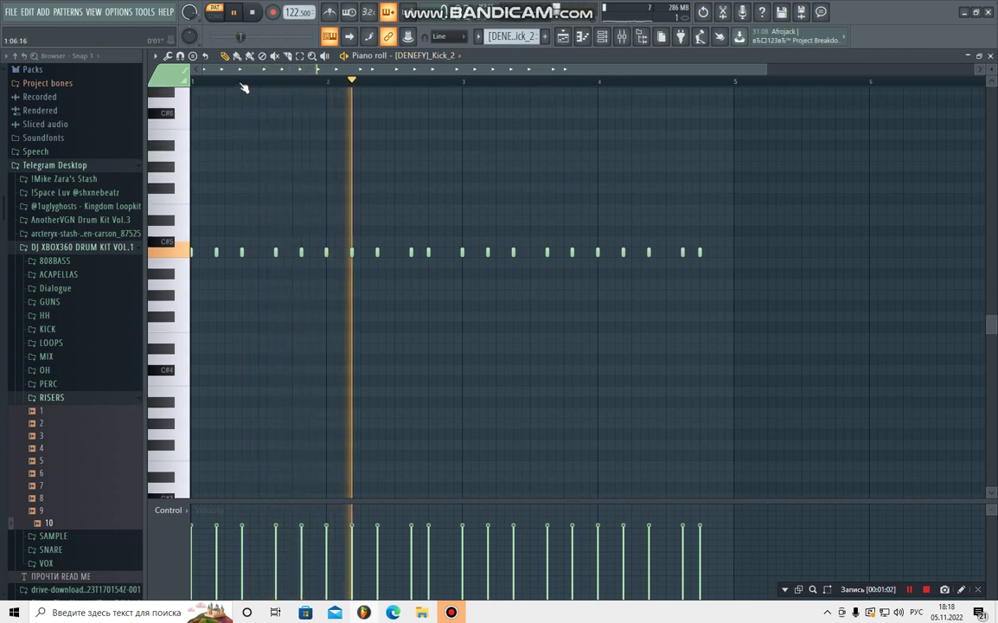
{"action": "scroll", "coordinate": [243, 71], "scroll_direction": "up", "scroll_amount": 2}
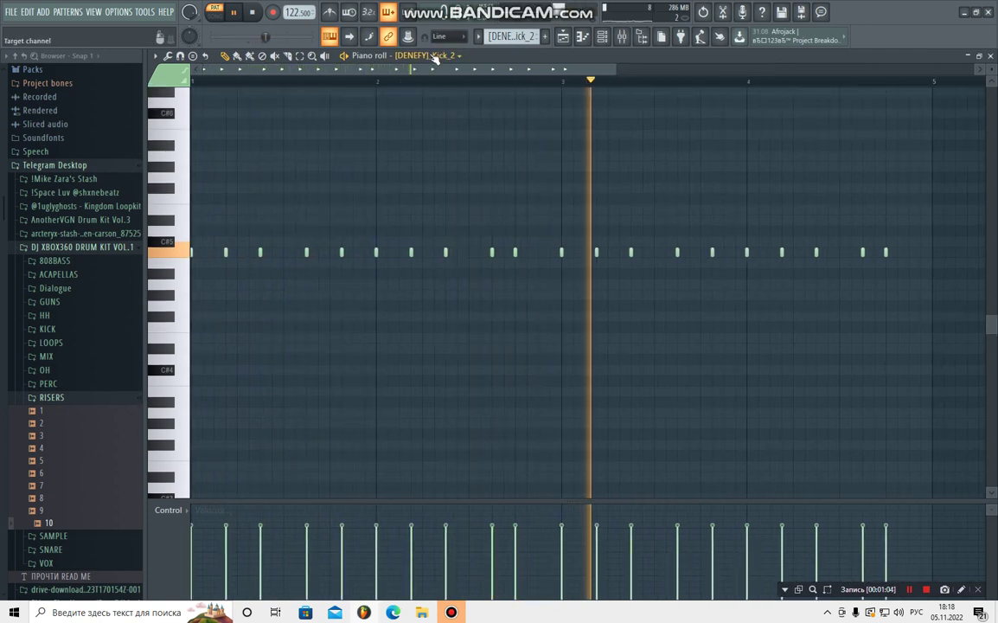
Examine the kick's sampler settings and mixer track, stop playback, and return to the playlist.
{"action": "left_click", "coordinate": [429, 53]}
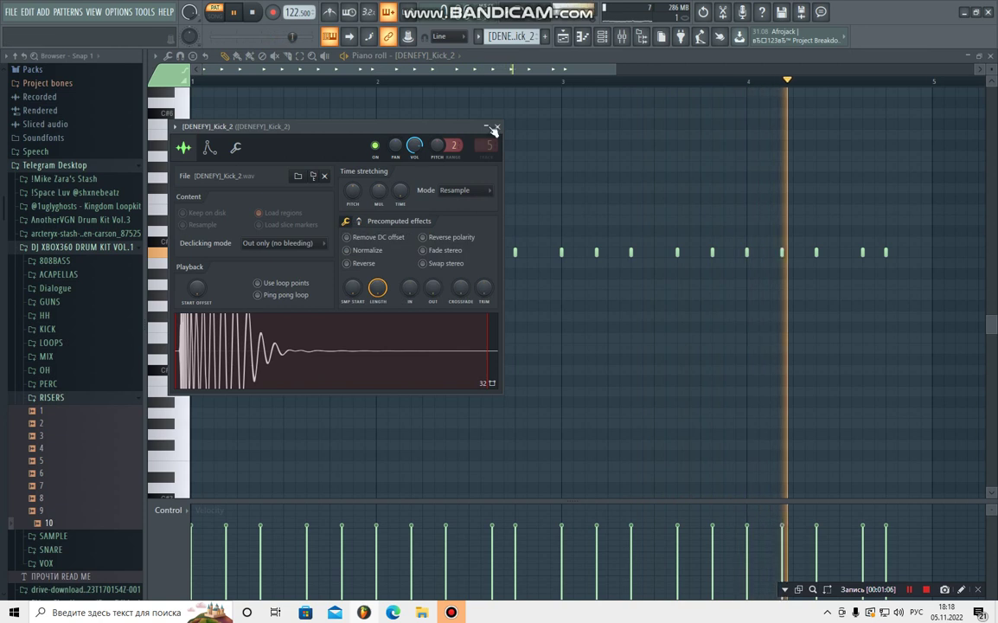
{"action": "left_click", "coordinate": [494, 128]}
{"action": "left_click", "coordinate": [641, 37]}
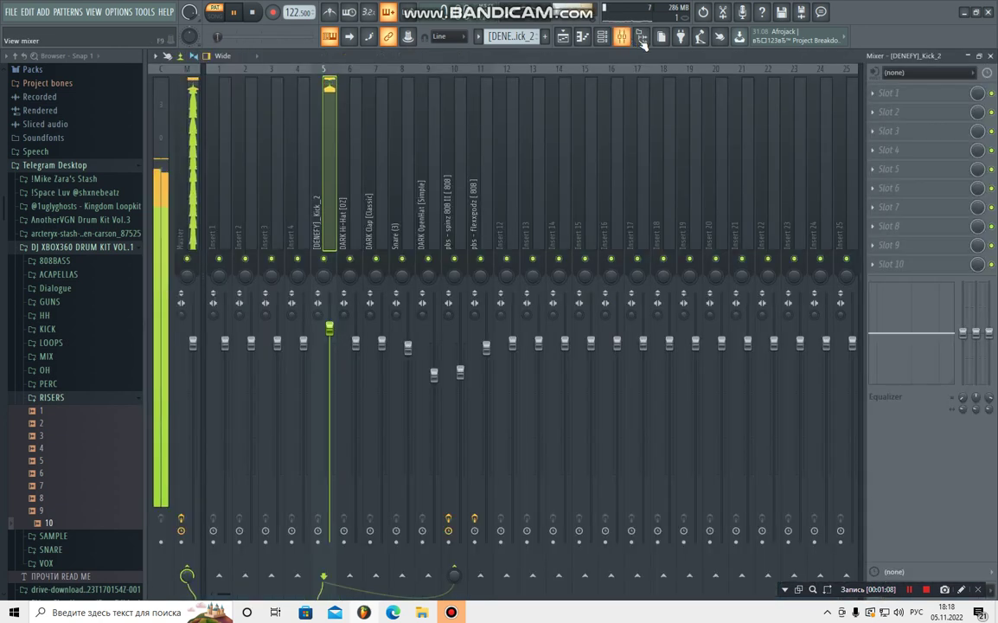
{"action": "key", "text": "space"}
{"action": "left_click", "coordinate": [991, 55]}
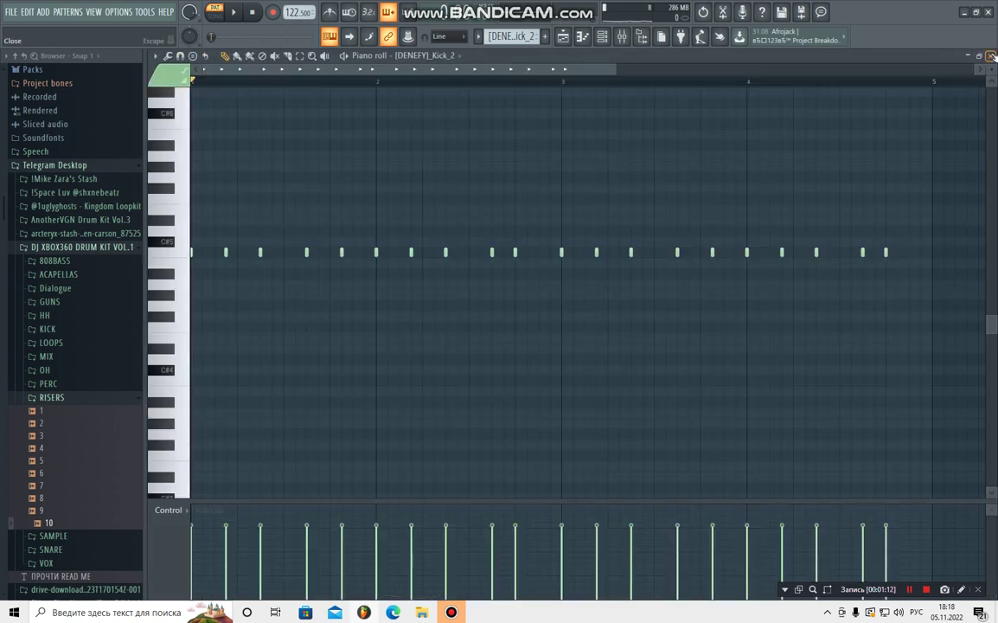
{"action": "left_click", "coordinate": [991, 55]}
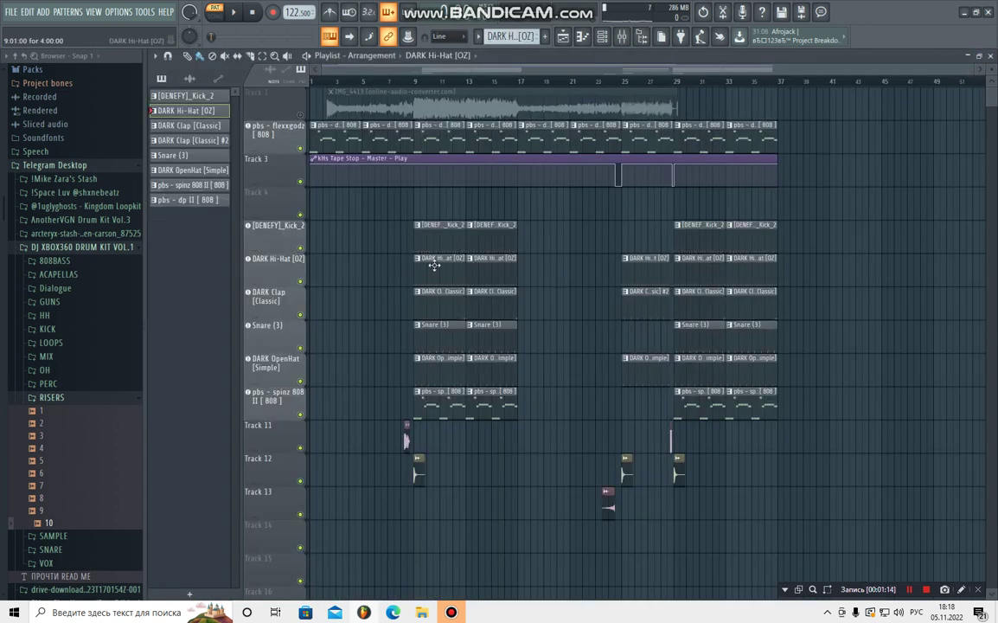
Open the first DARK Hi-Hat [OZ] clip in the piano roll, play its pattern, and return to the playlist.
{"action": "double_click", "coordinate": [433, 266]}
{"action": "key", "text": "space"}
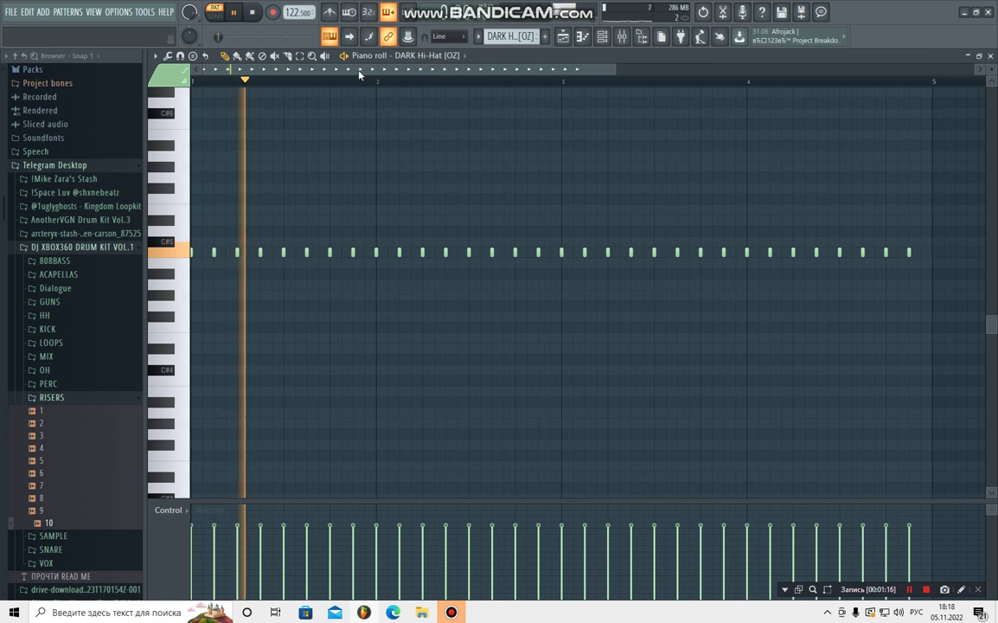
{"action": "left_click", "coordinate": [991, 56]}
{"action": "key", "text": "space"}
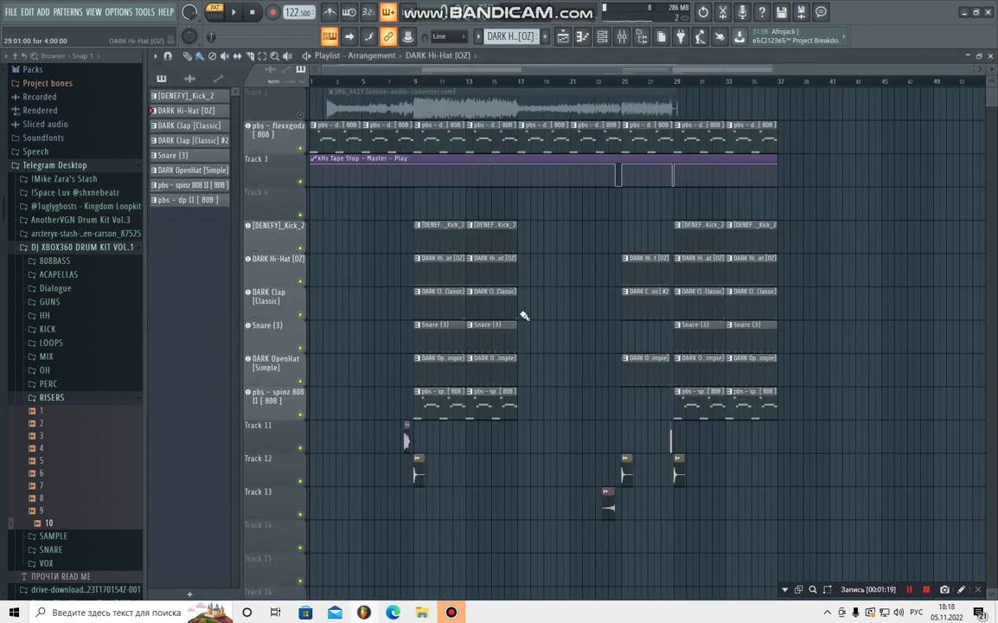
Open the first DARK Clap [Classic] clip, audition the claps near the pattern's end, and return to the playlist.
{"action": "double_click", "coordinate": [435, 306]}
{"action": "key", "text": "space"}
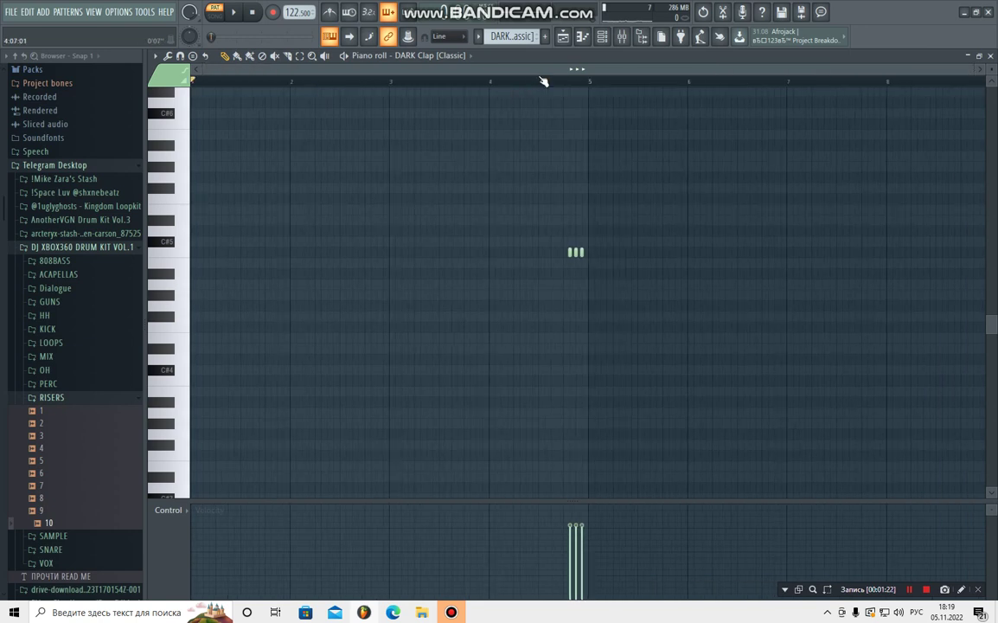
{"action": "key", "text": "space"}
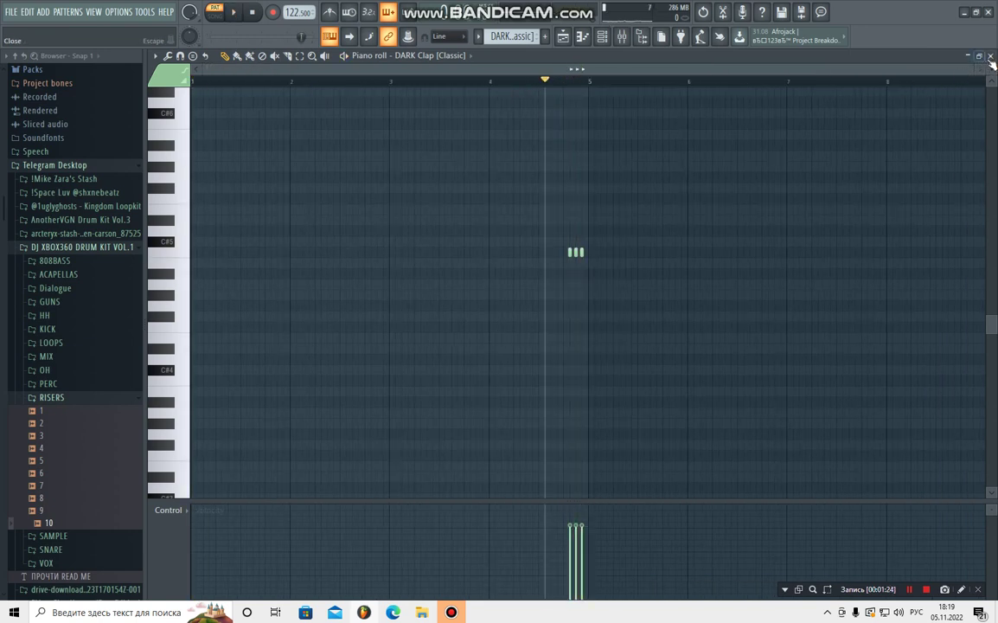
{"action": "left_click", "coordinate": [991, 56]}
Open the first Snare (3) clip in the piano roll and play its pattern.
{"action": "double_click", "coordinate": [443, 346]}
{"action": "key", "text": "space"}
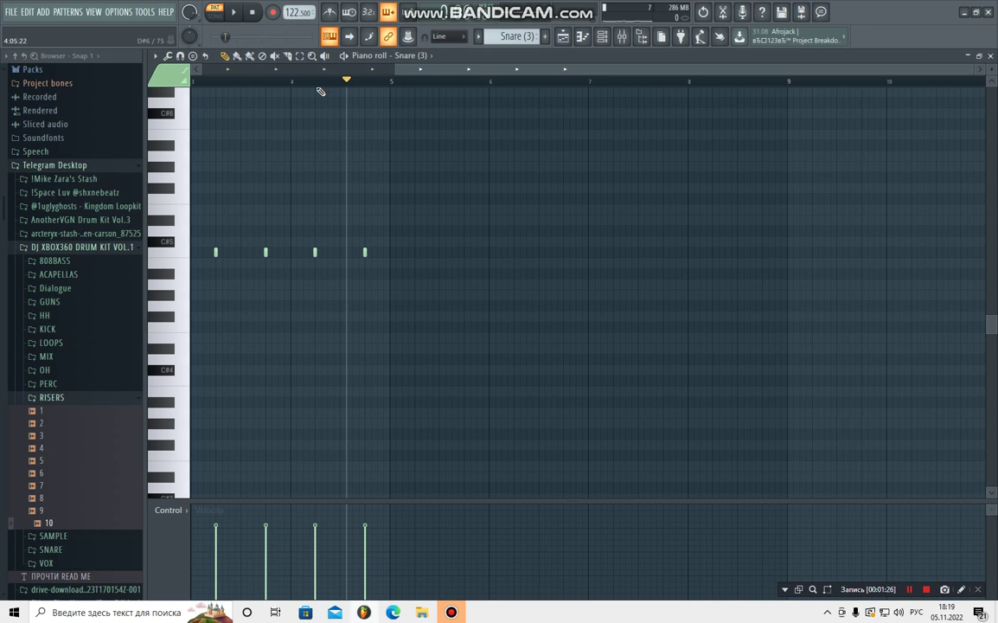
{"action": "key", "text": "space"}
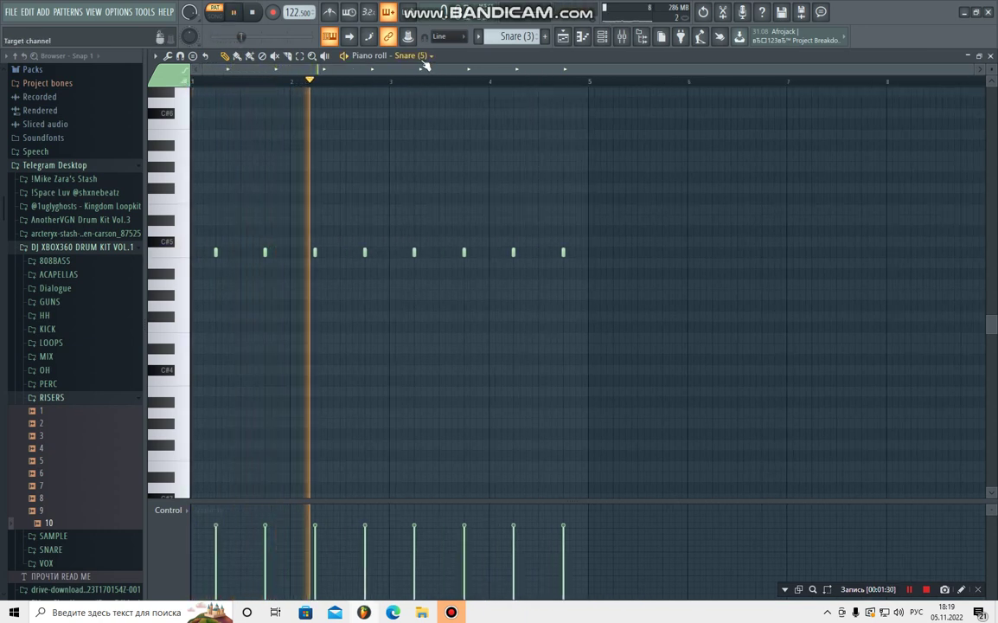
Compare the sampler settings of the Snare (3) and Snare (5) channels, stop playback, and return to the playlist.
{"action": "right_click", "coordinate": [423, 59]}
{"action": "left_click", "coordinate": [563, 205]}
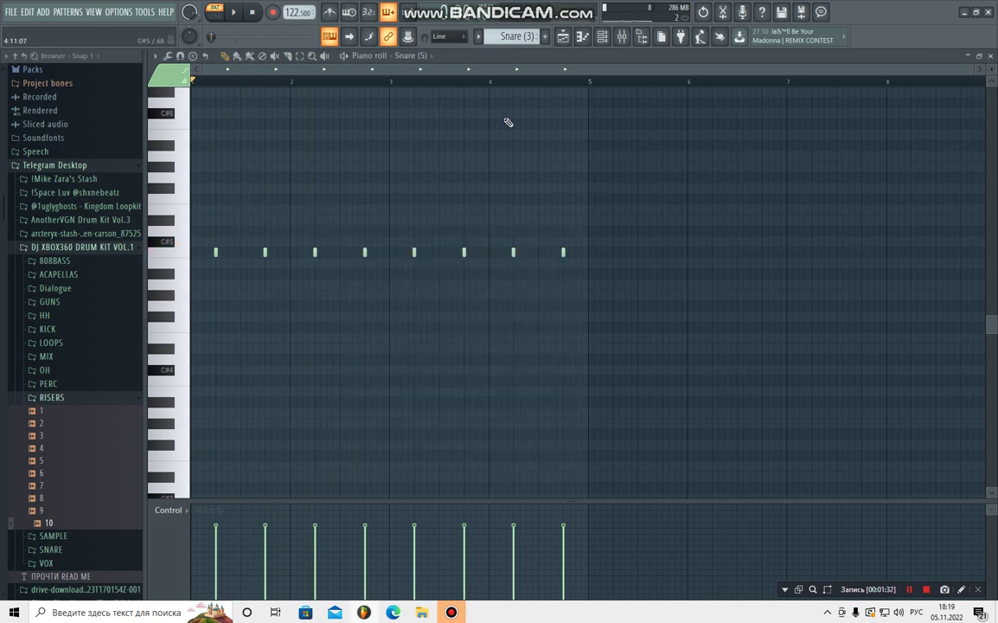
{"action": "right_click", "coordinate": [420, 57]}
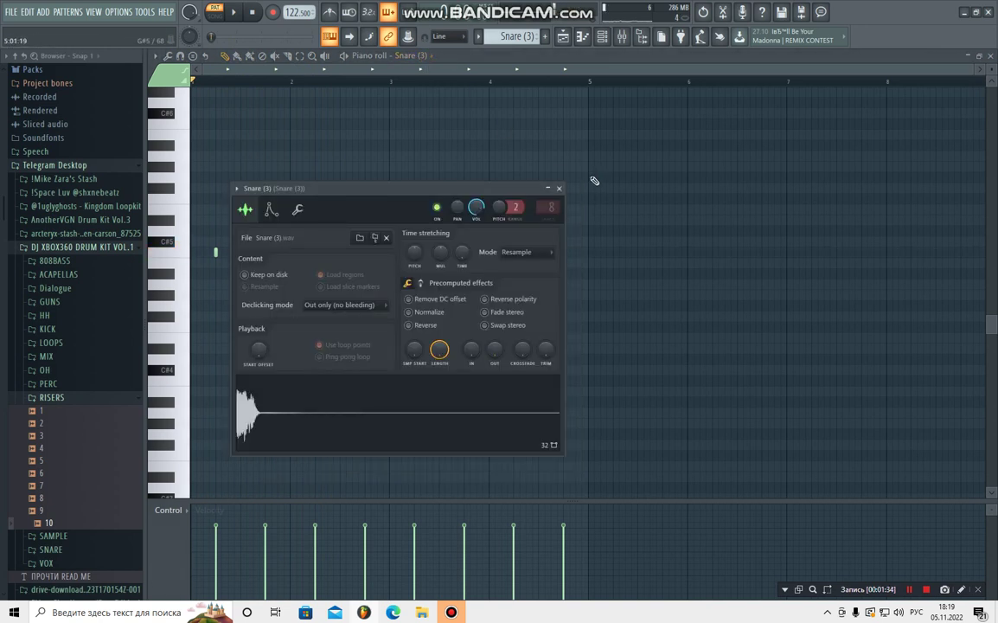
{"action": "left_click", "coordinate": [560, 187]}
{"action": "right_click", "coordinate": [412, 57]}
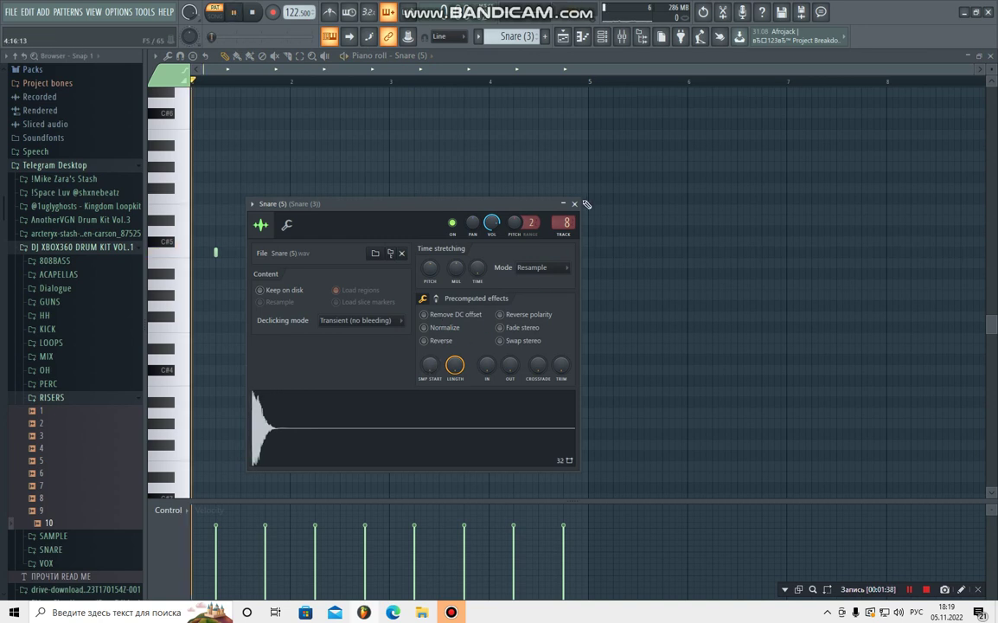
{"action": "left_click", "coordinate": [575, 203]}
{"action": "right_click", "coordinate": [412, 57]}
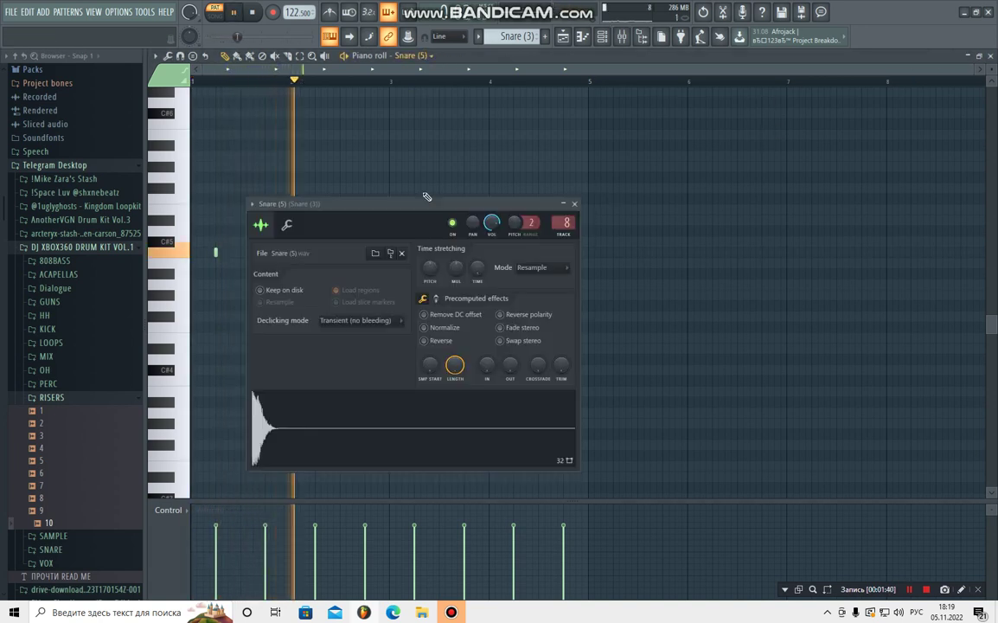
{"action": "left_click", "coordinate": [574, 203]}
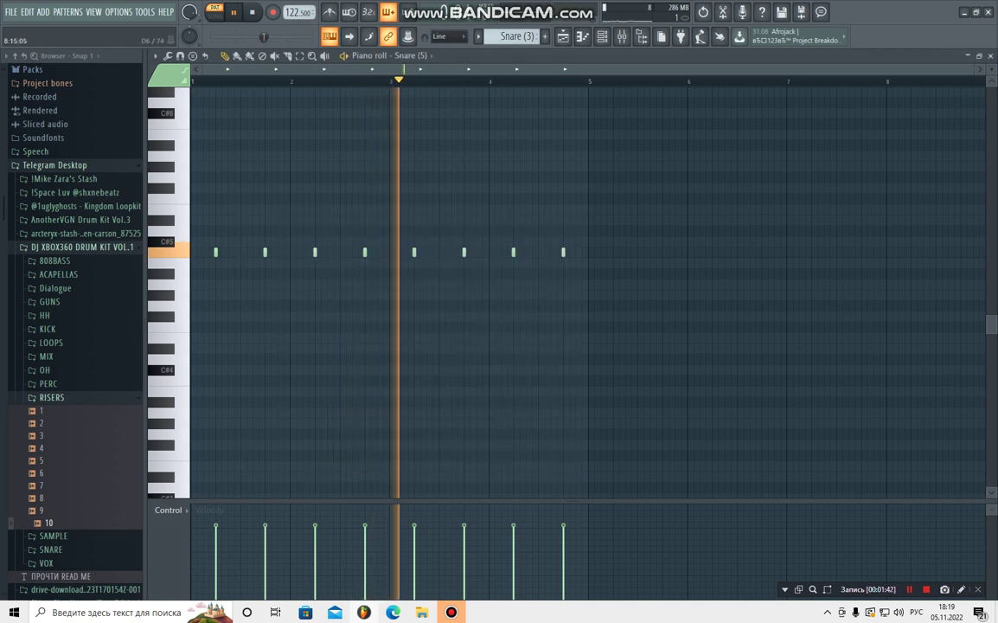
{"action": "left_click", "coordinate": [991, 56]}
{"action": "key", "text": "space"}
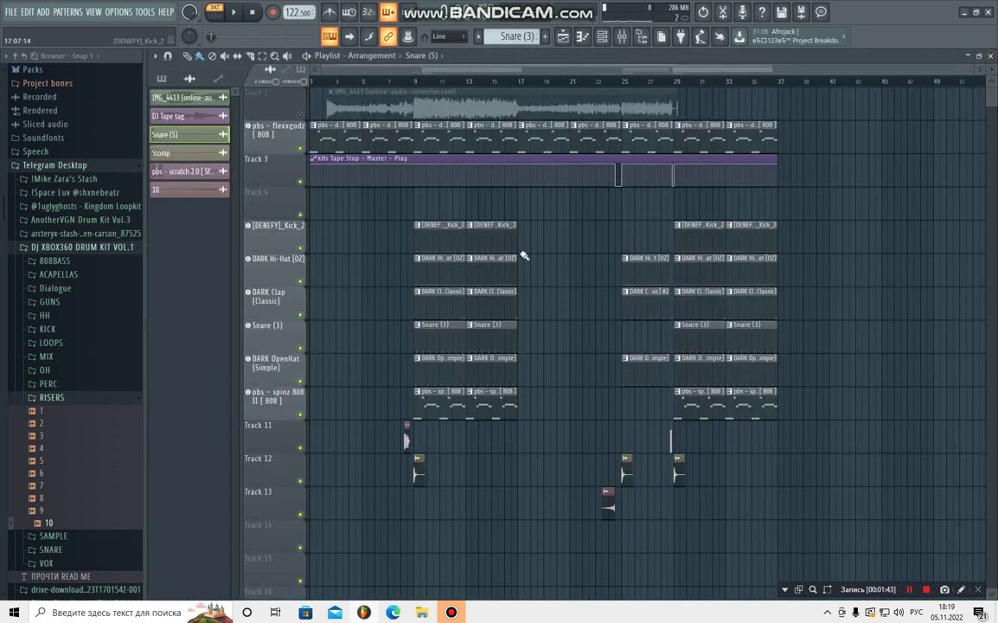
Open the first DARK OpenHat [Simple] clip in the piano roll, play its pattern, check its mixer track, and return to the playlist.
{"action": "double_click", "coordinate": [439, 364]}
{"action": "key", "text": "space"}
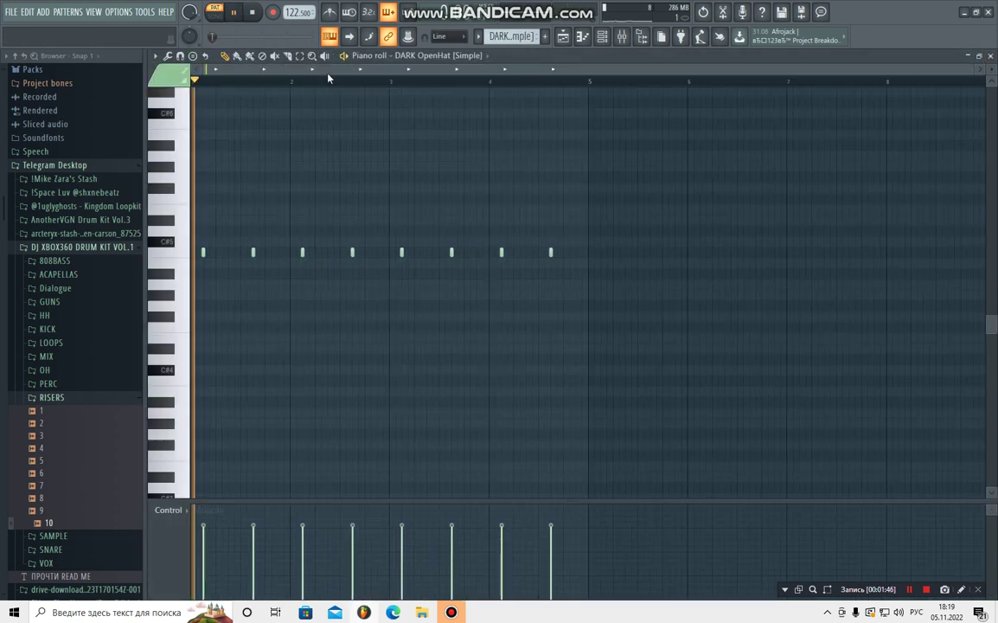
{"action": "left_click", "coordinate": [621, 36]}
{"action": "left_click", "coordinate": [433, 194]}
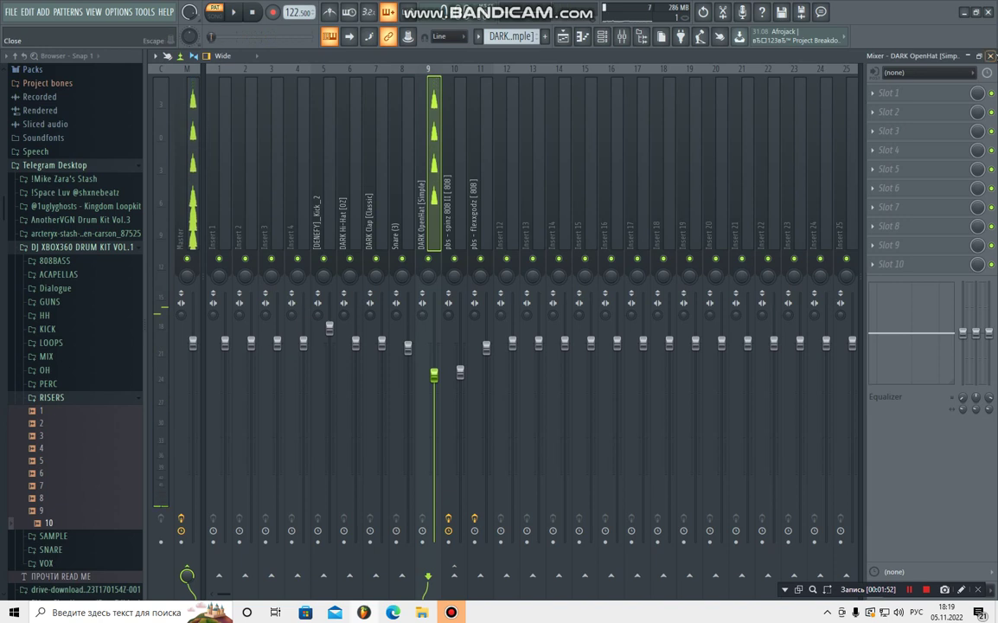
{"action": "left_click", "coordinate": [992, 56]}
{"action": "left_click", "coordinate": [992, 57]}
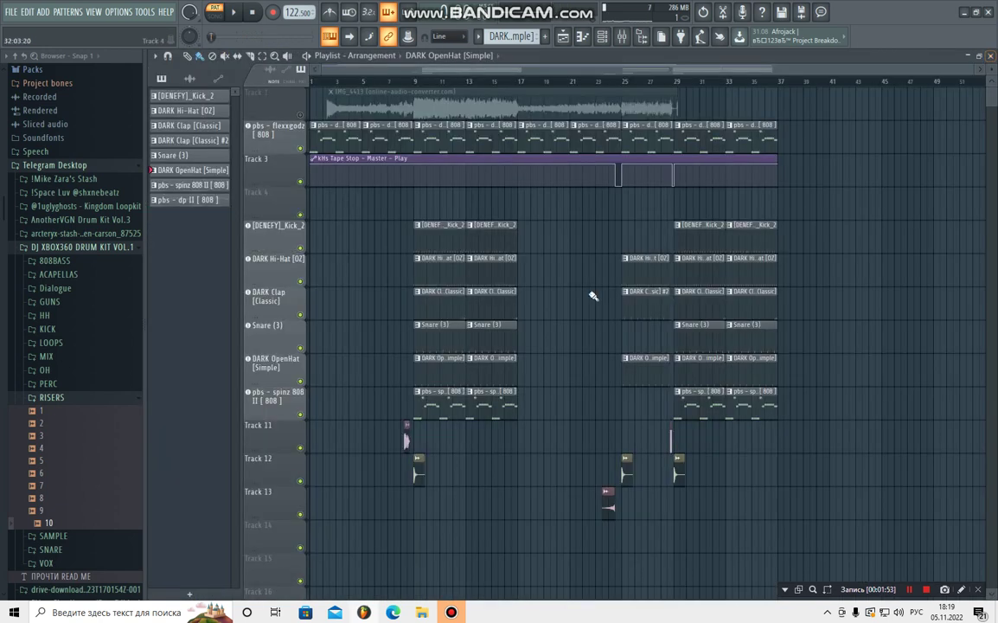
Open the first pbs - spinz 808 II clip in the piano roll and play its pattern.
{"action": "double_click", "coordinate": [440, 401]}
{"action": "left_click", "coordinate": [301, 74]}
{"action": "scroll", "coordinate": [364, 291], "scroll_direction": "up", "scroll_amount": 5}
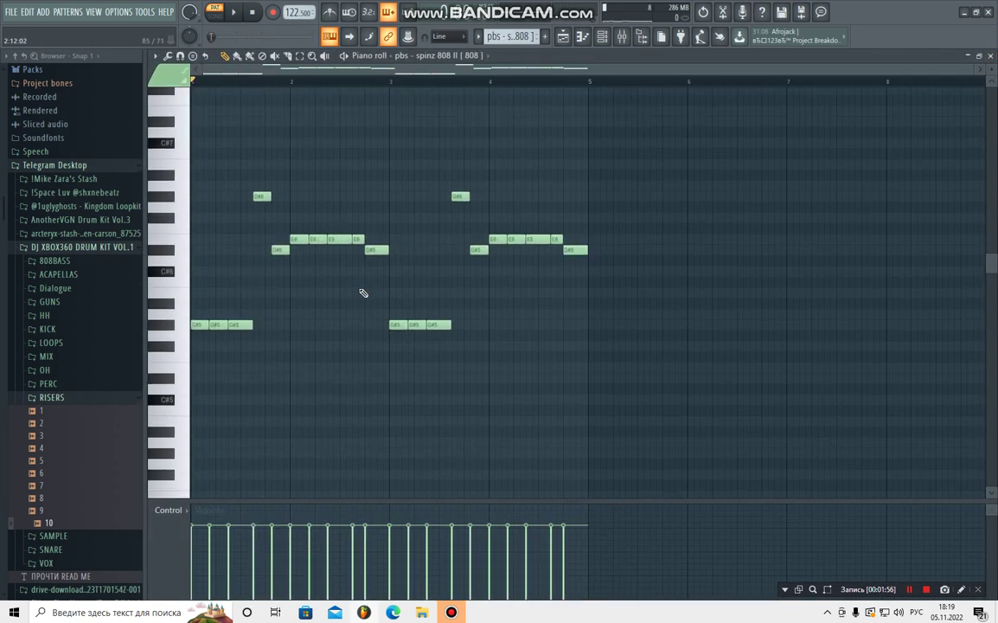
{"action": "scroll", "coordinate": [272, 76], "scroll_direction": "up", "scroll_amount": 3}
{"action": "scroll", "coordinate": [272, 74], "scroll_direction": "up", "scroll_amount": 5}
{"action": "scroll", "coordinate": [282, 158], "scroll_direction": "down", "scroll_amount": 6}
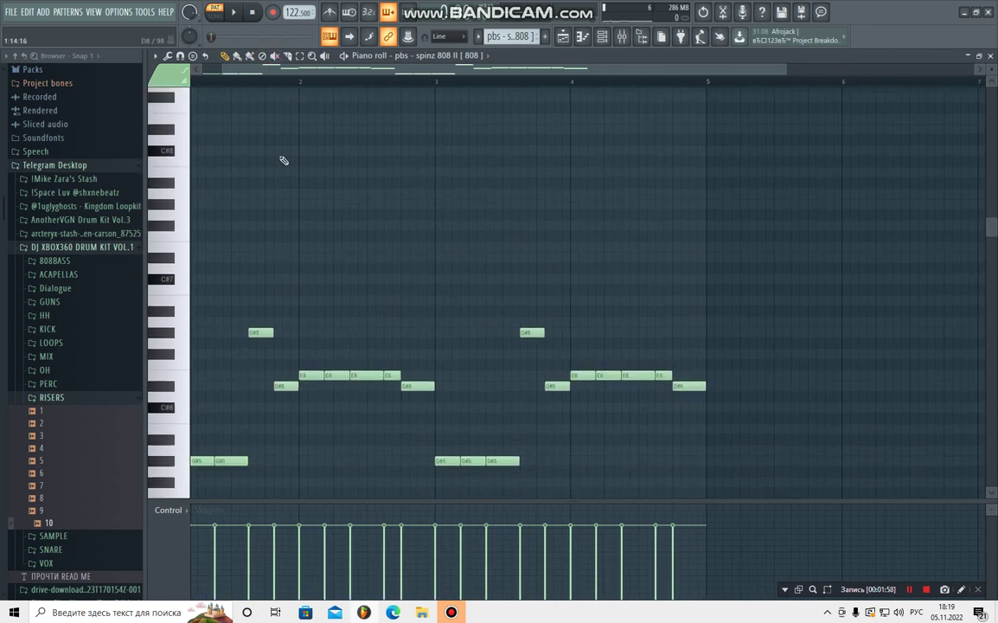
{"action": "left_click_drag", "start_coordinate": [254, 72], "coordinate": [243, 70]}
{"action": "key", "text": "space"}
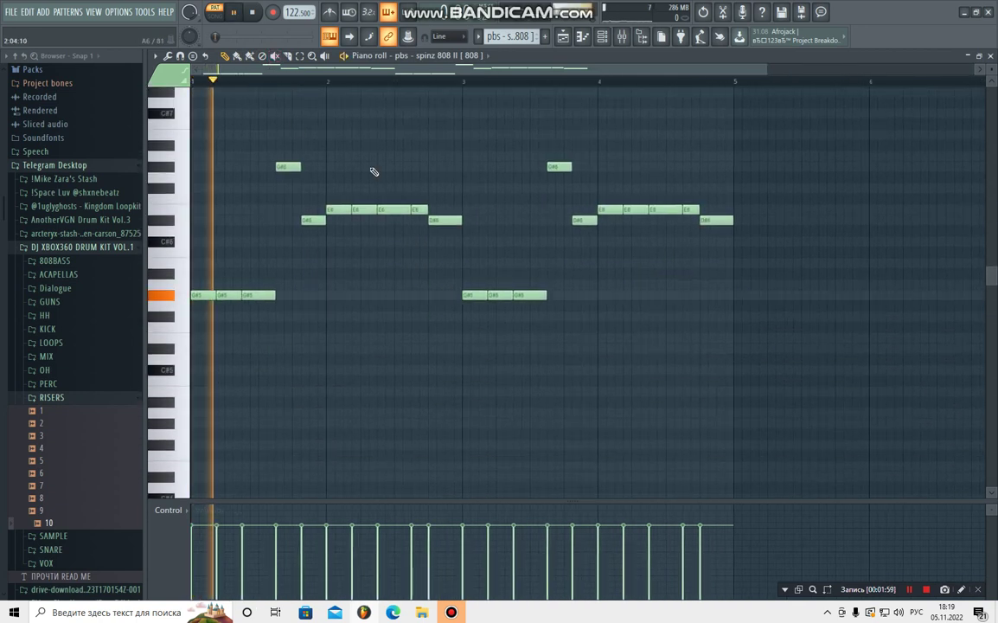
Inspect the Fruity Limiter on the pbs - spinz 808 II mixer track and return to the playlist.
{"action": "left_click", "coordinate": [619, 36]}
{"action": "left_click", "coordinate": [458, 170]}
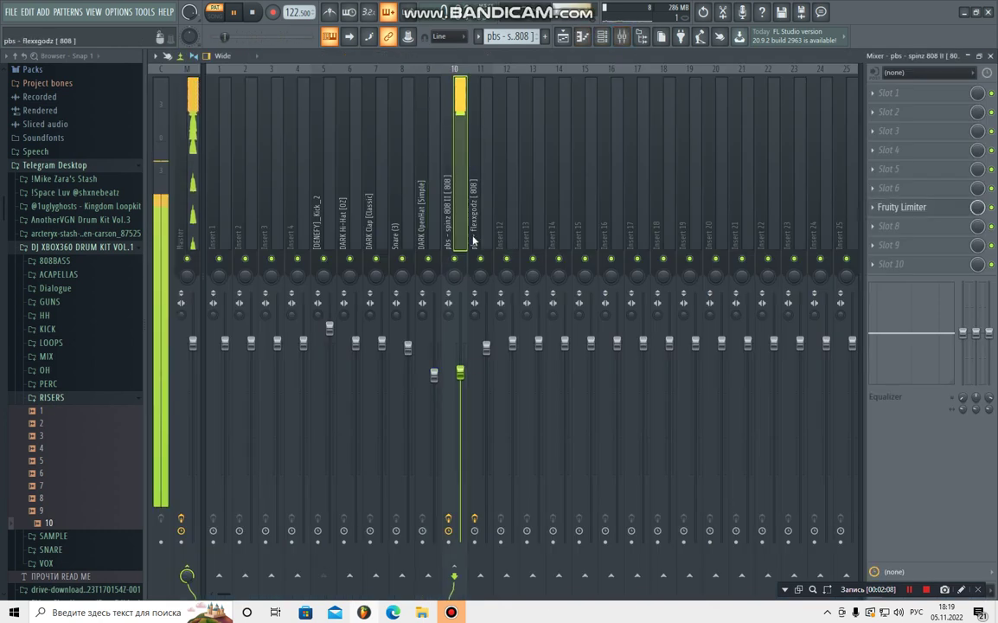
{"action": "left_click", "coordinate": [931, 210]}
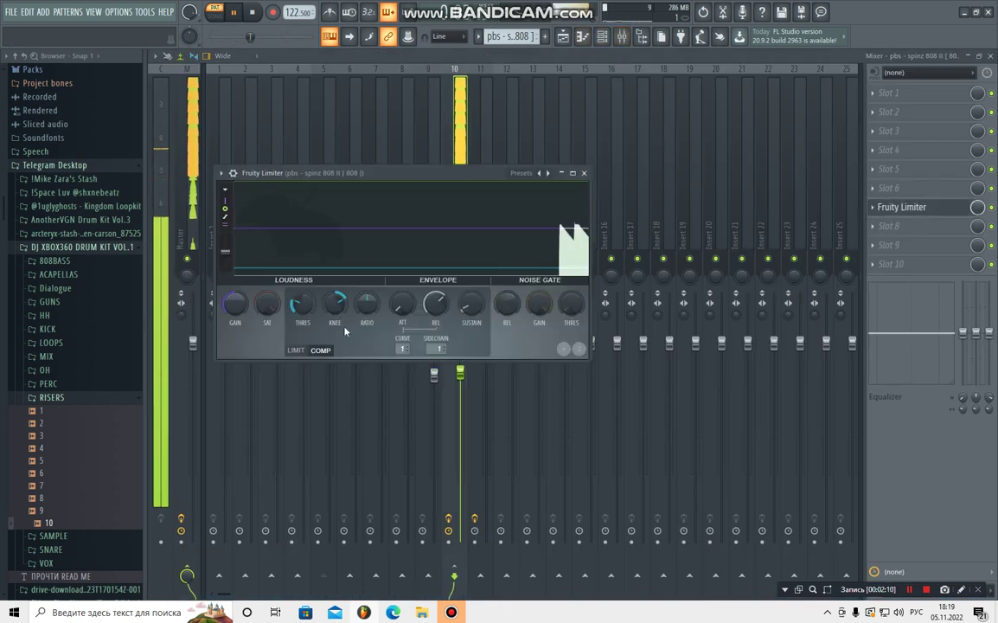
{"action": "left_click", "coordinate": [584, 172]}
{"action": "left_click", "coordinate": [991, 55]}
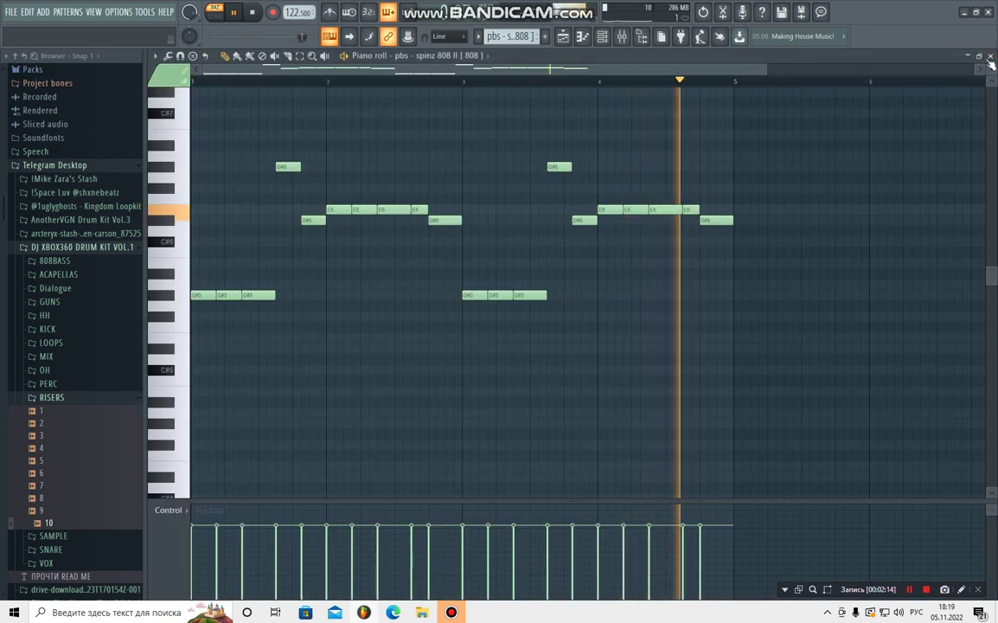
{"action": "left_click", "coordinate": [987, 71]}
Solo the [DENEFY]_Kick_2 track, unmute the pbs - spinz 808 II track with it, and play both in song mode with the mixer open.
{"action": "right_click", "coordinate": [299, 248]}
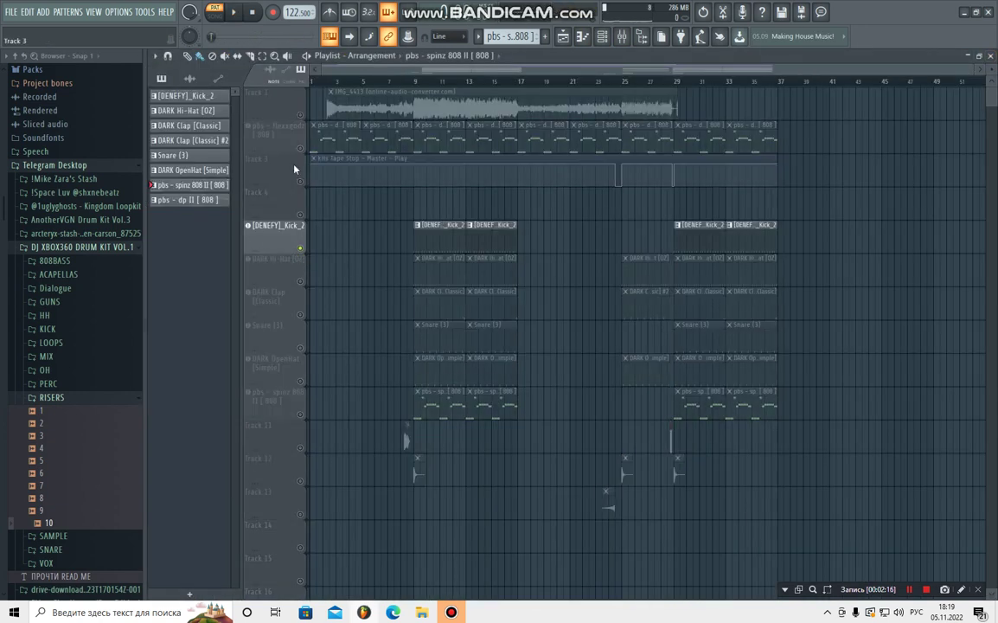
{"action": "left_click", "coordinate": [301, 414]}
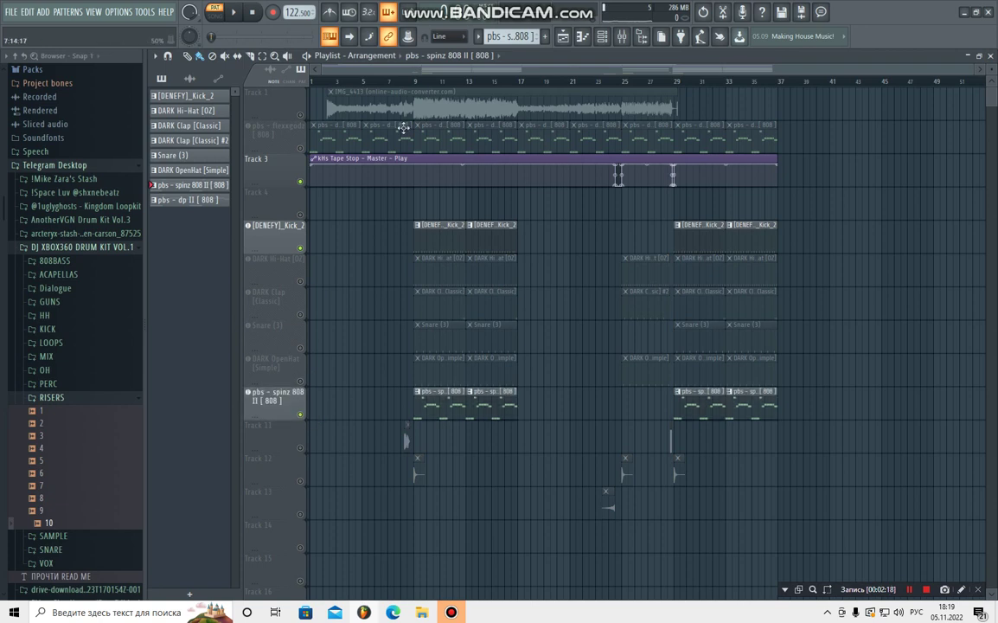
{"action": "left_click", "coordinate": [605, 36]}
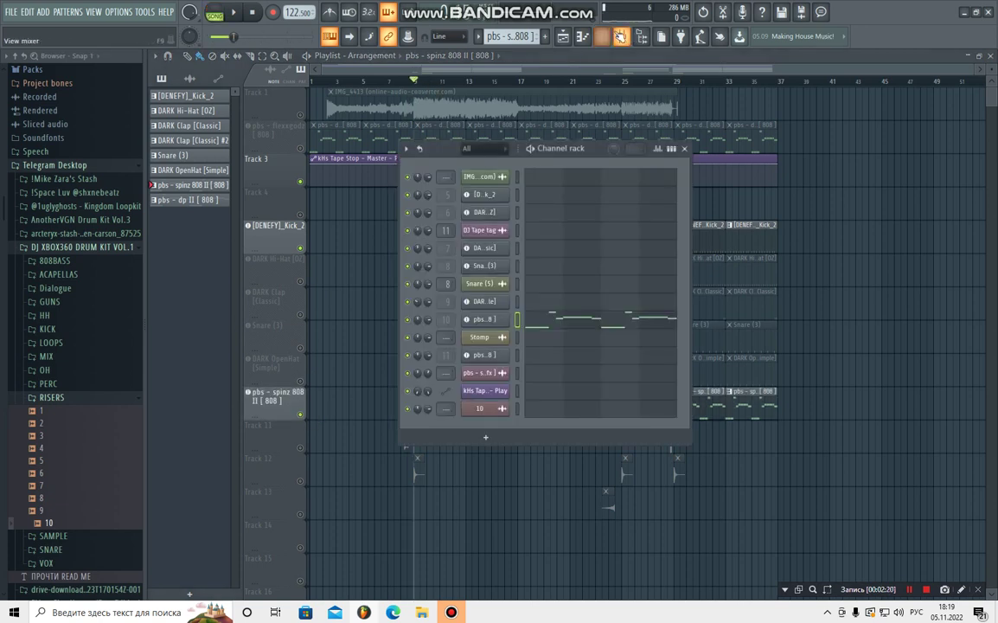
{"action": "left_click", "coordinate": [621, 36]}
{"action": "left_click", "coordinate": [604, 36]}
{"action": "left_click", "coordinate": [604, 36]}
{"action": "key", "text": "space"}
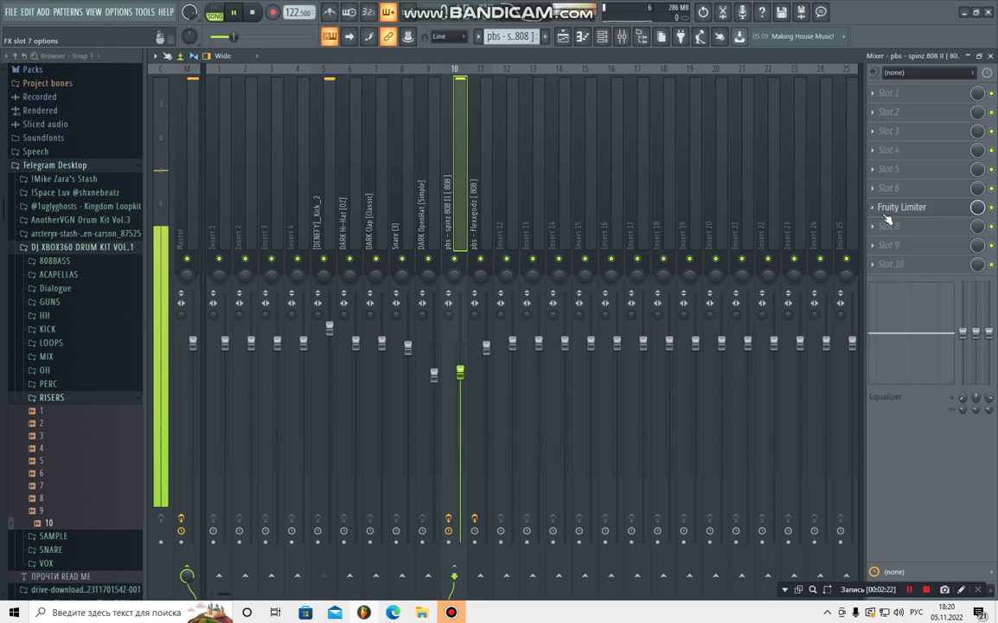
Watch the 808's Fruity Limiter react to the kick, return to the playlist, and unmute all tracks.
{"action": "left_click", "coordinate": [895, 215]}
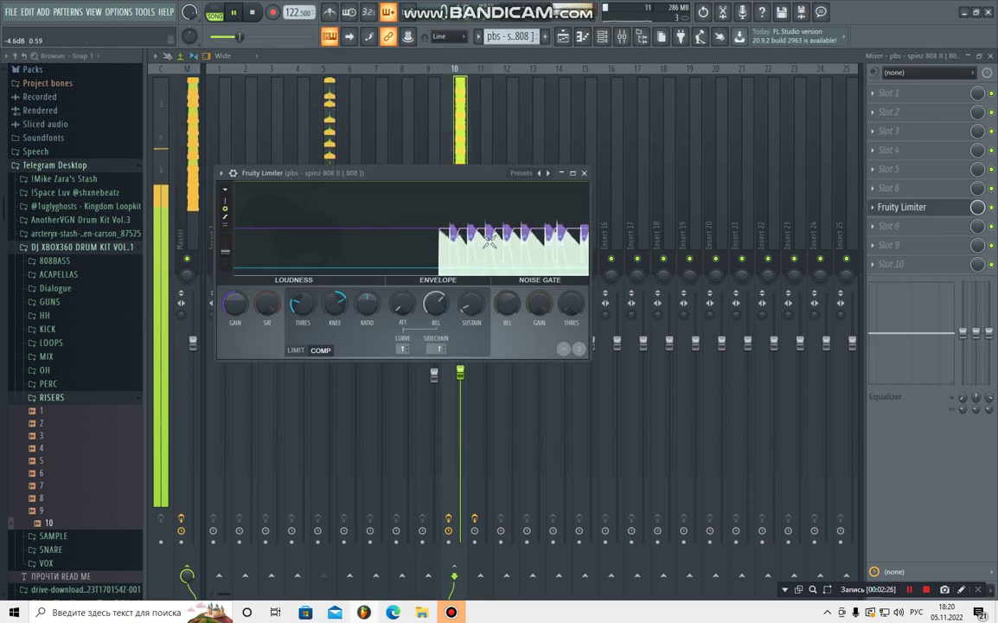
{"action": "left_click", "coordinate": [586, 175]}
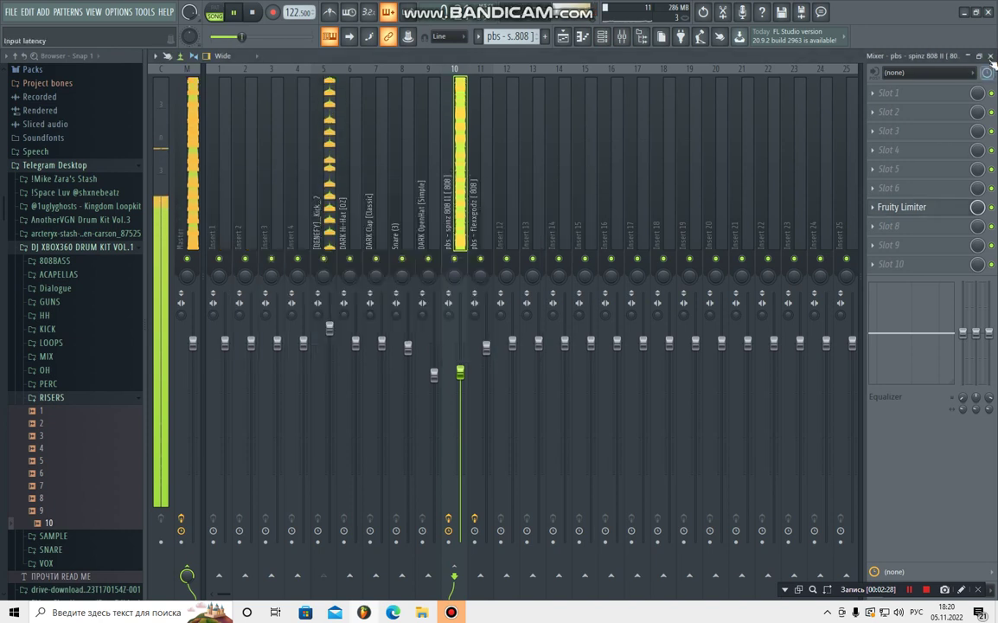
{"action": "key", "text": "F5"}
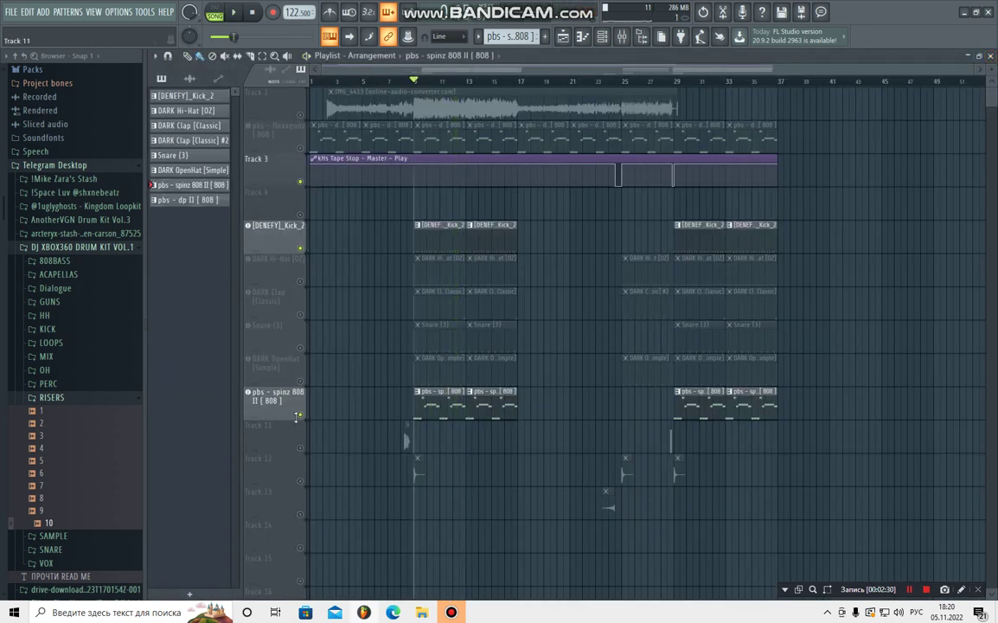
{"action": "right_click", "coordinate": [301, 416]}
{"action": "right_click", "coordinate": [300, 416]}
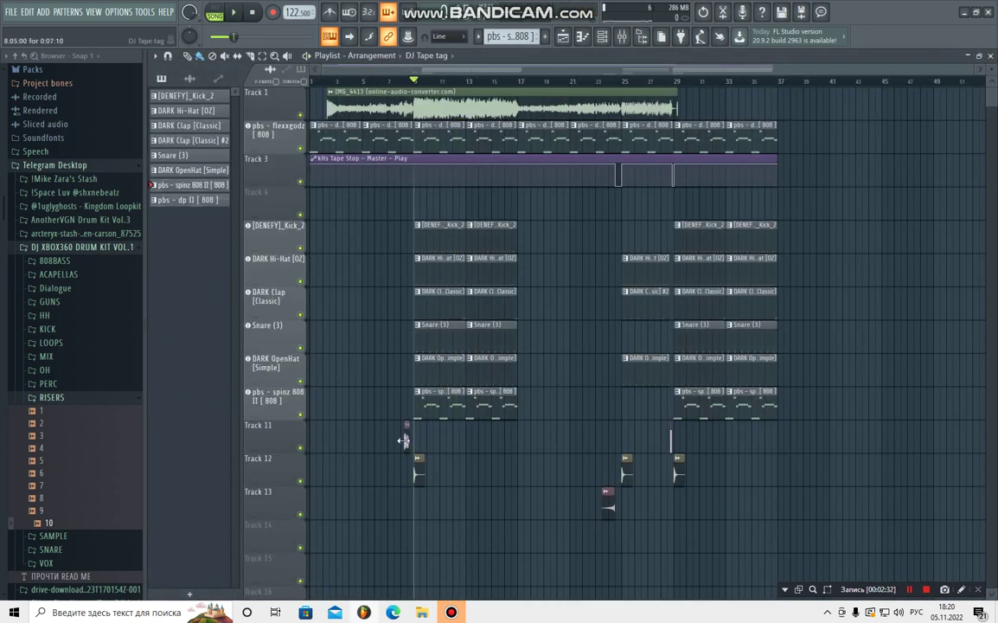
View the sampler settings of the DJ Tape tag, Stomp and 10 audio clips one after another.
{"action": "double_click", "coordinate": [404, 440]}
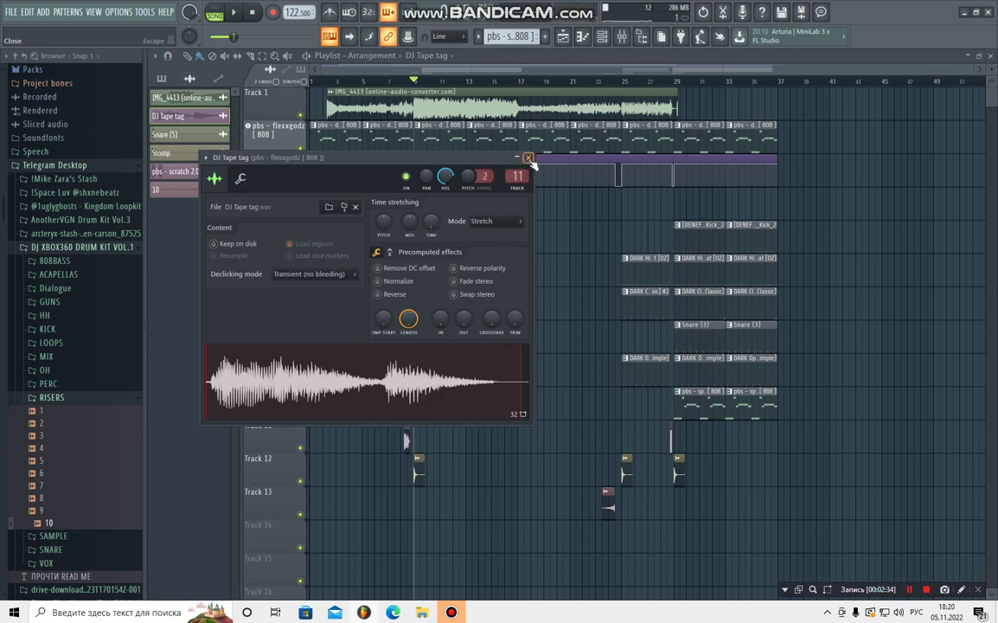
{"action": "left_click", "coordinate": [528, 158]}
{"action": "double_click", "coordinate": [416, 465]}
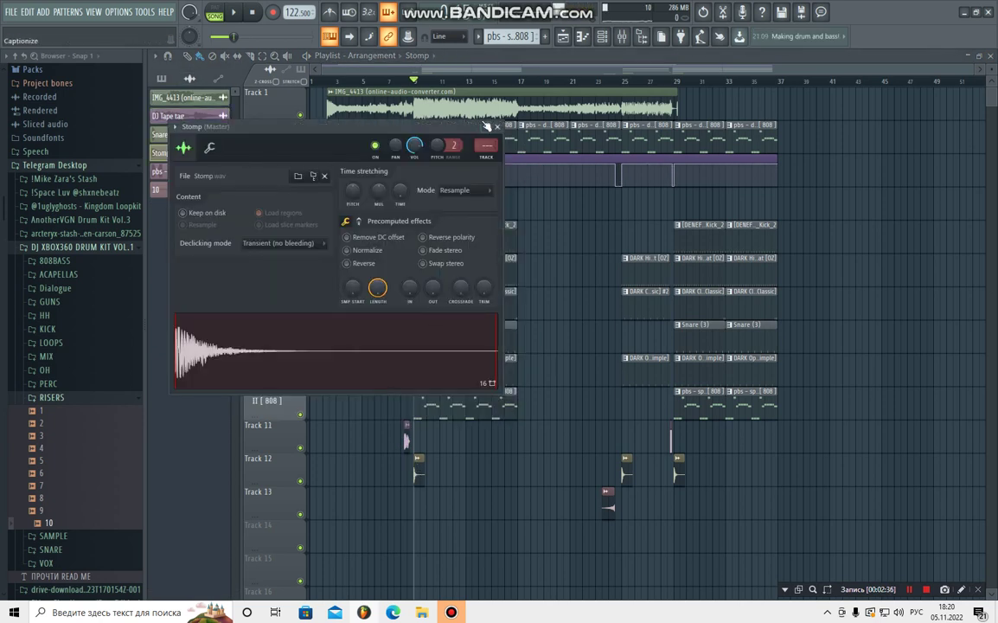
{"action": "left_click", "coordinate": [497, 127]}
{"action": "double_click", "coordinate": [605, 515]}
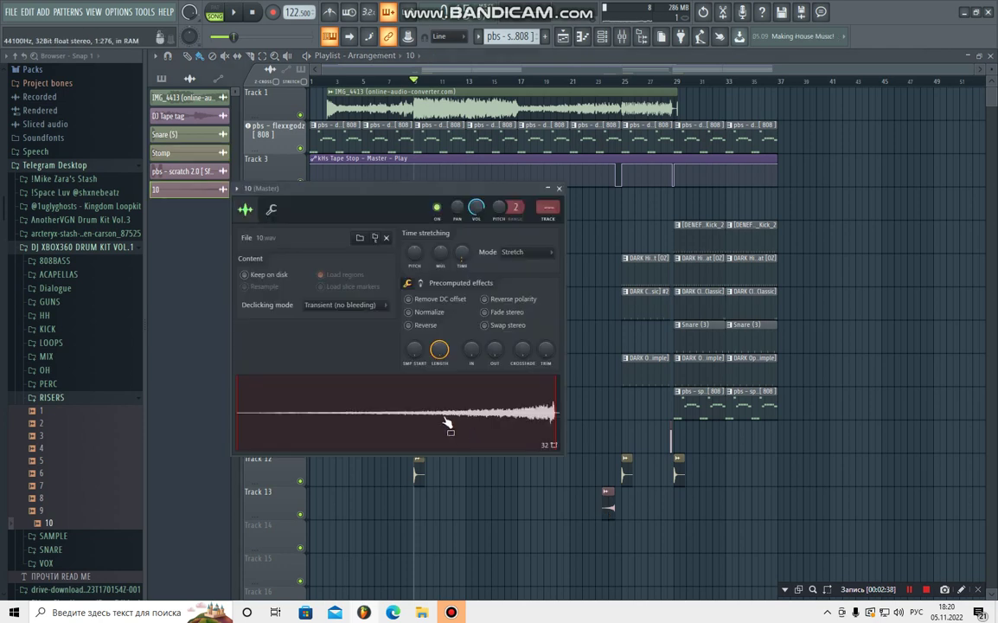
{"action": "left_click", "coordinate": [560, 188]}
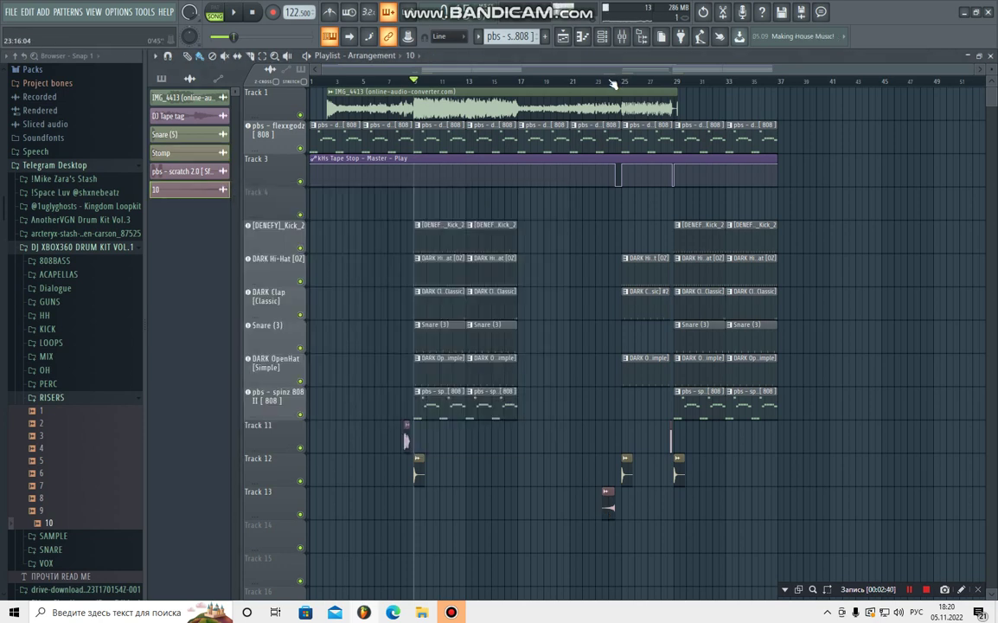
View the sampler settings of the pbs - scratch 2.0 [ Sfx ] clip just before bar 29.
{"action": "scroll", "coordinate": [550, 80], "scroll_direction": "up", "scroll_amount": 5}
{"action": "scroll", "coordinate": [915, 82], "scroll_direction": "up", "scroll_amount": 4}
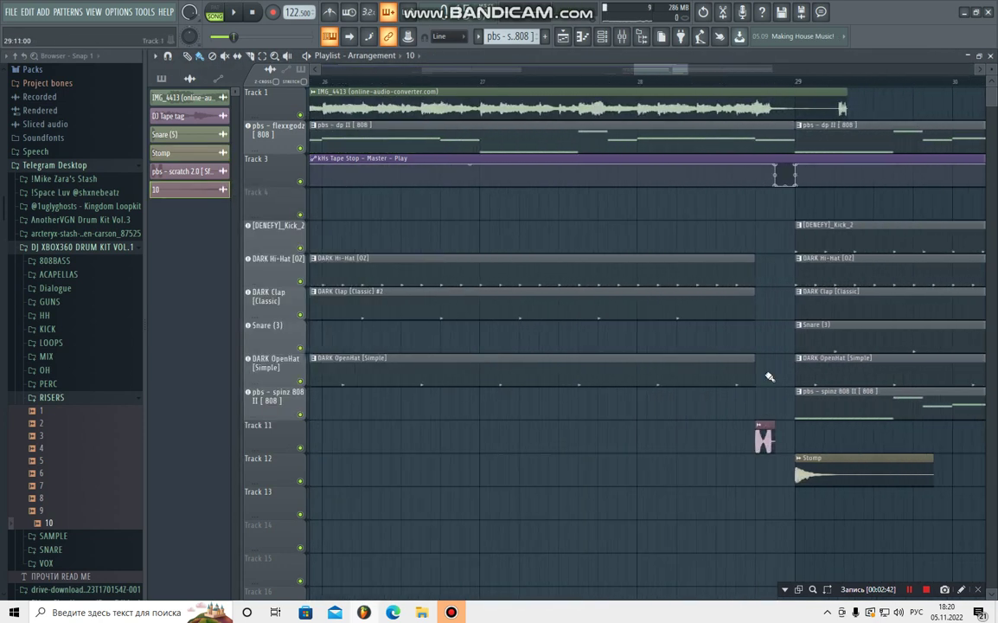
{"action": "double_click", "coordinate": [764, 439]}
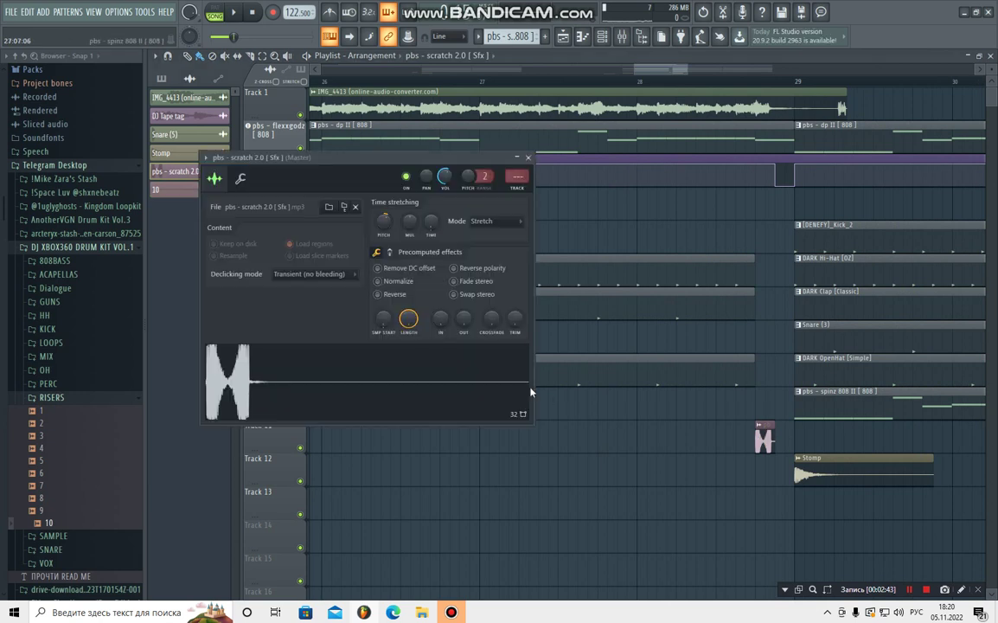
{"action": "left_click", "coordinate": [527, 159]}
Inspect the kHs Tape Stop and Fruity soft clipper effects on the Master track and return to the full playlist.
{"action": "left_click", "coordinate": [620, 38]}
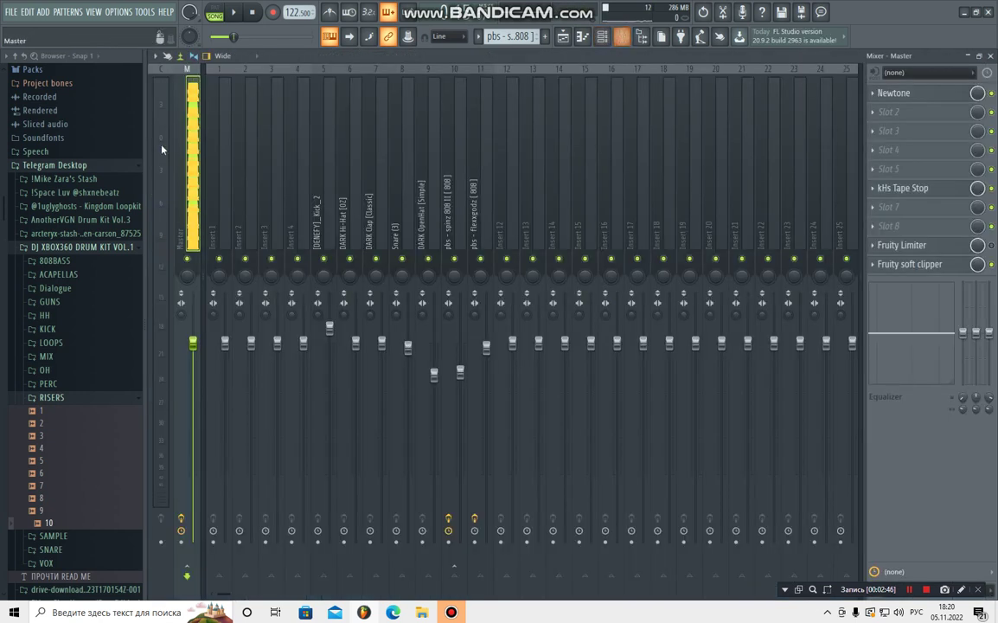
{"action": "left_click", "coordinate": [917, 190]}
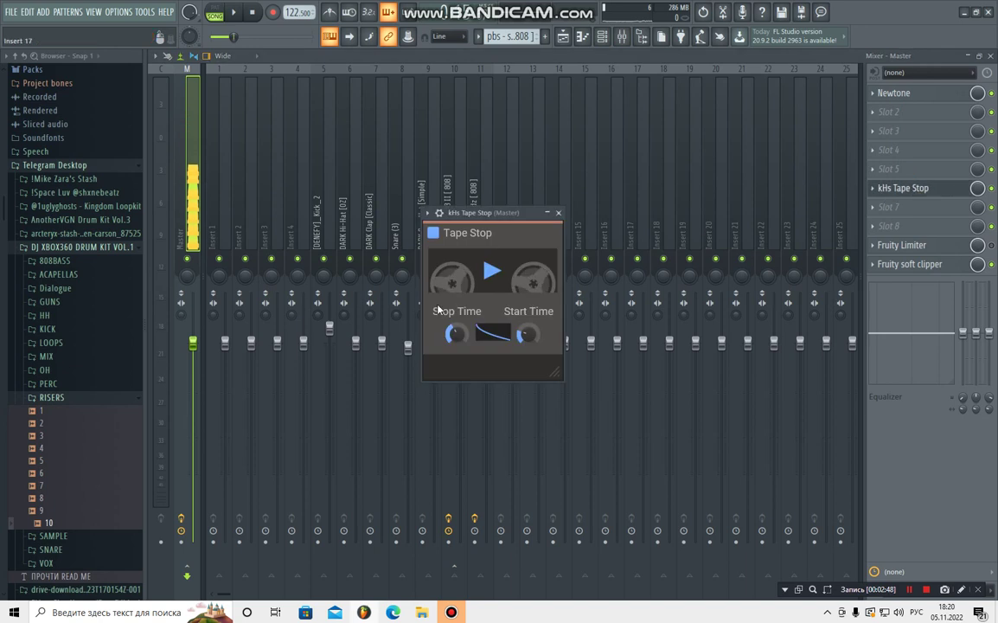
{"action": "left_click", "coordinate": [559, 212]}
{"action": "left_click", "coordinate": [932, 264]}
{"action": "left_click", "coordinate": [931, 265]}
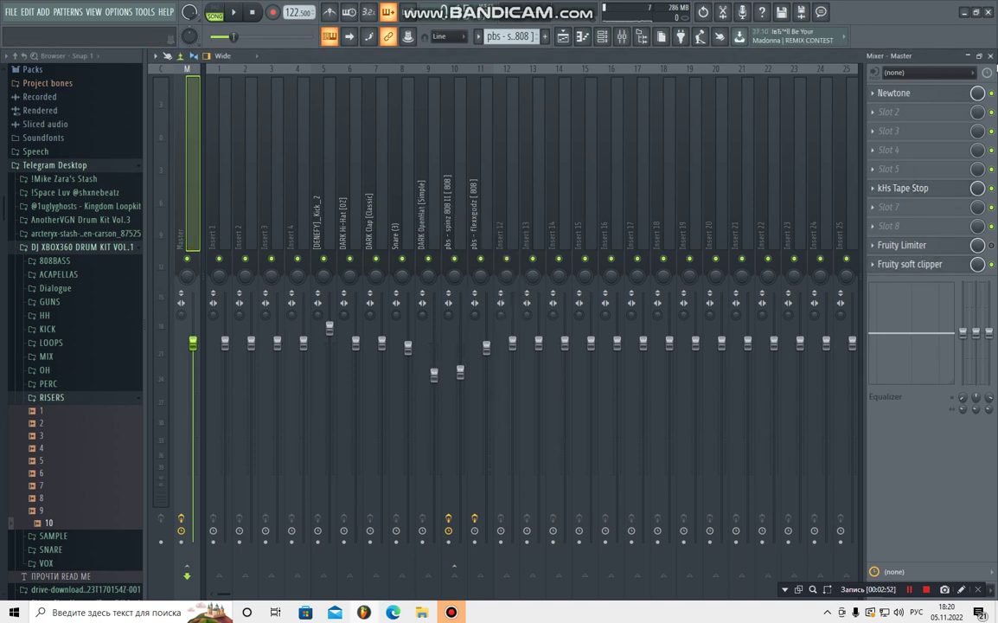
{"action": "left_click", "coordinate": [991, 56]}
{"action": "scroll", "coordinate": [365, 90], "scroll_direction": "down", "scroll_amount": 5}
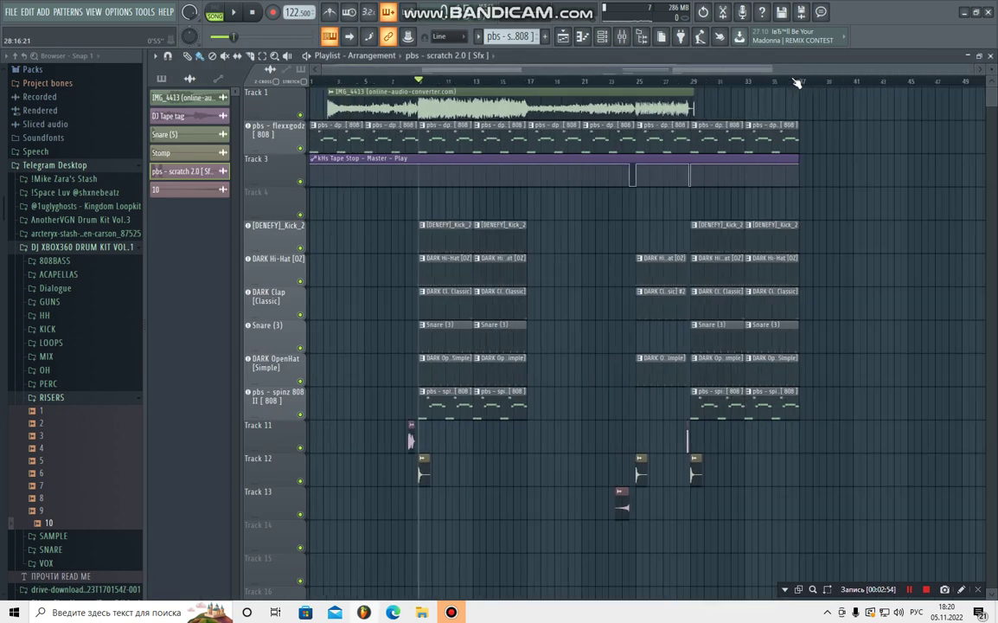
Mute Track 1 and route its IMG_4413 audio clip to mixer track 1.
{"action": "left_click", "coordinate": [301, 115]}
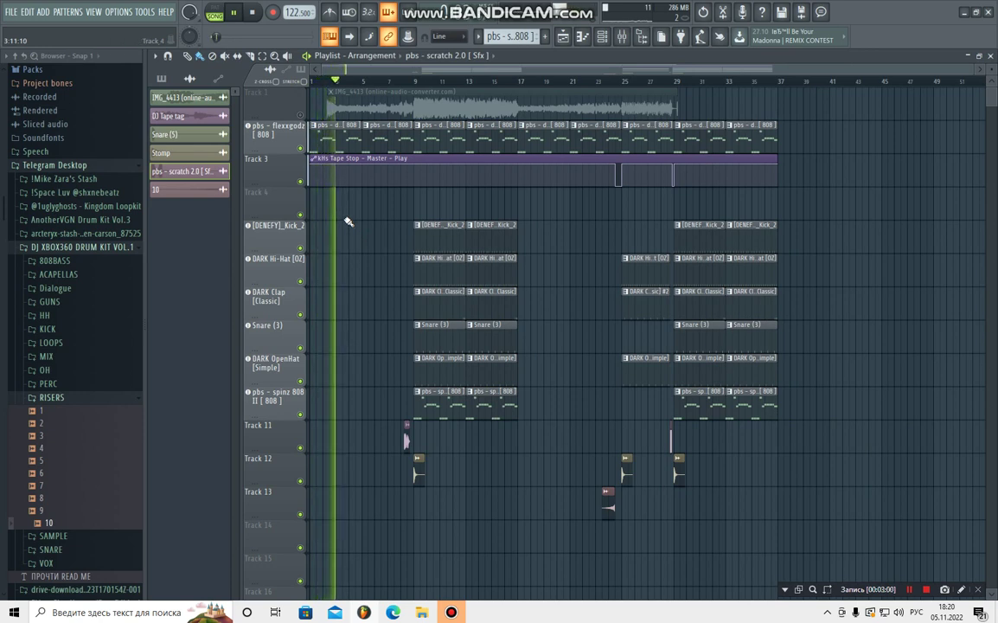
{"action": "double_click", "coordinate": [397, 105]}
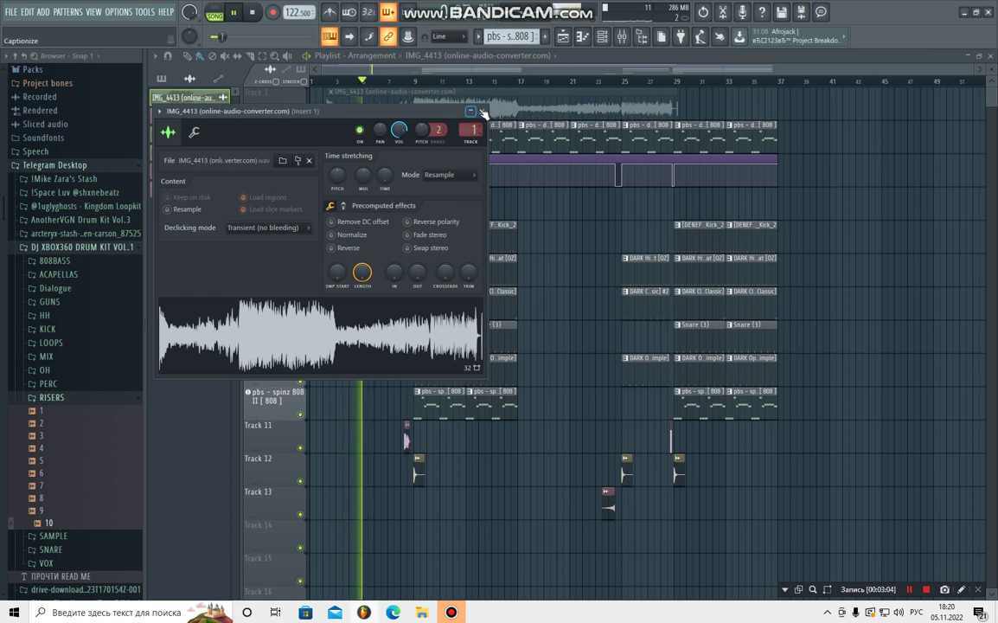
{"action": "left_click", "coordinate": [481, 113]}
Add Fruity Parametric EQ 2 to slot 9 of Insert 1 and cut the low frequencies with band 1.
{"action": "left_click", "coordinate": [563, 35]}
{"action": "left_click", "coordinate": [927, 250]}
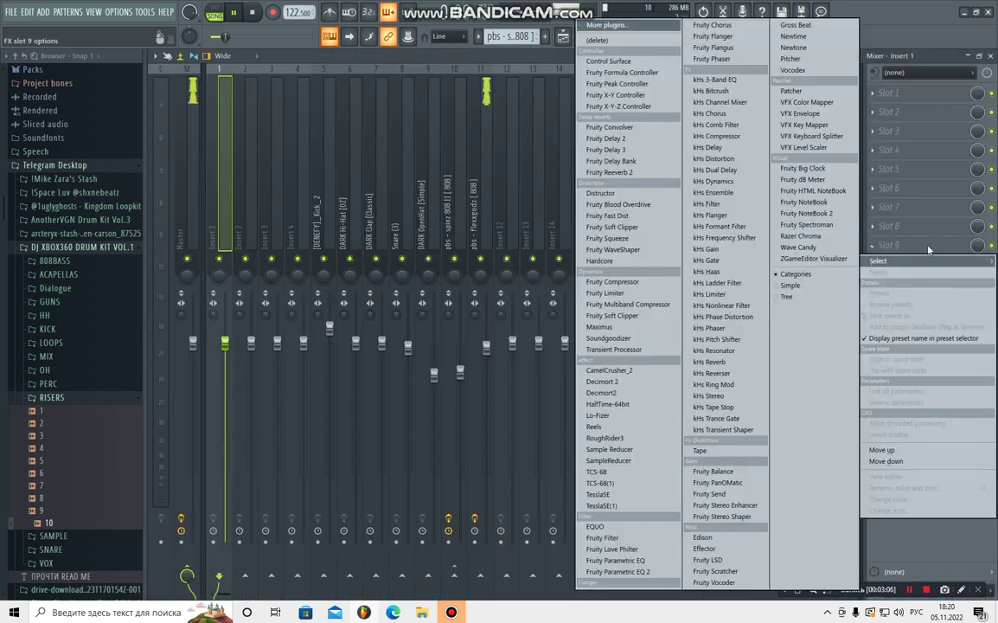
{"action": "left_click", "coordinate": [618, 571]}
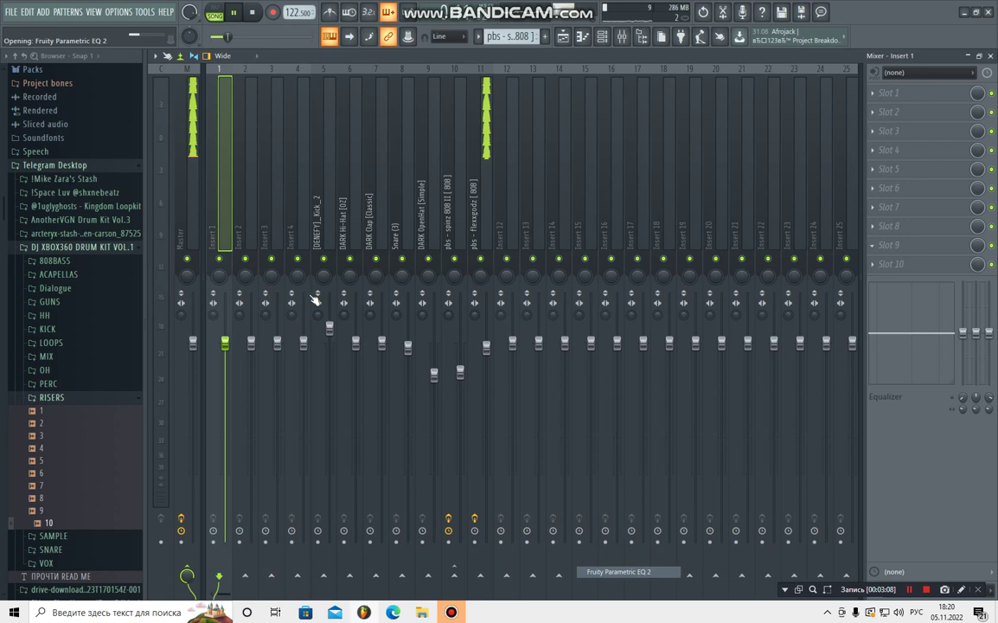
{"action": "left_click_drag", "start_coordinate": [272, 269], "coordinate": [354, 318]}
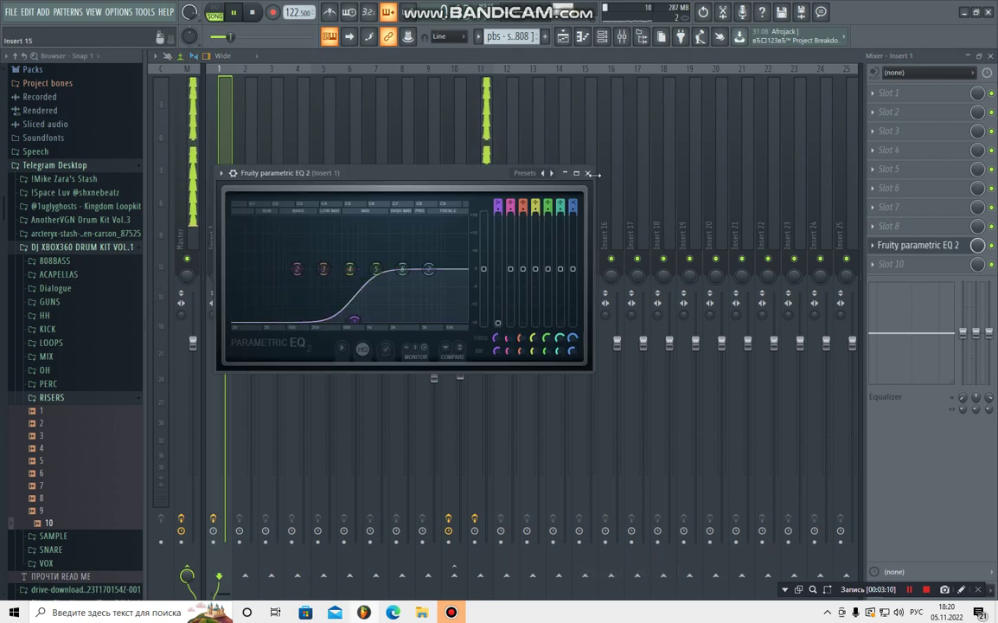
{"action": "left_click", "coordinate": [587, 173]}
{"action": "left_click", "coordinate": [991, 56]}
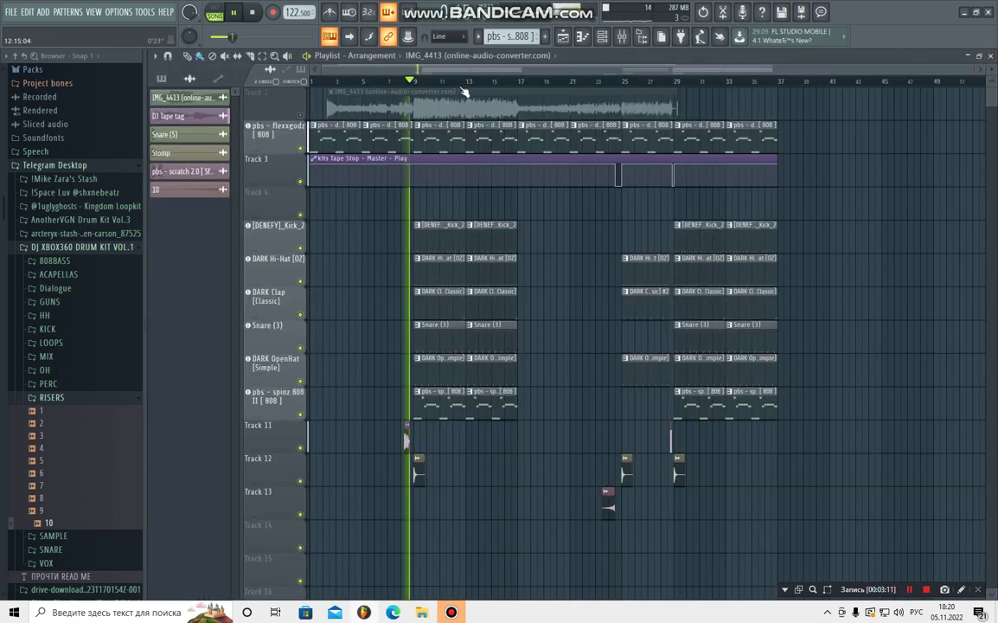
Unmute Track 1 to hear the IMG_4413 audio with the beat, and mute it again.
{"action": "left_click", "coordinate": [301, 115]}
{"action": "scroll", "coordinate": [304, 116], "scroll_direction": "up", "scroll_amount": 4}
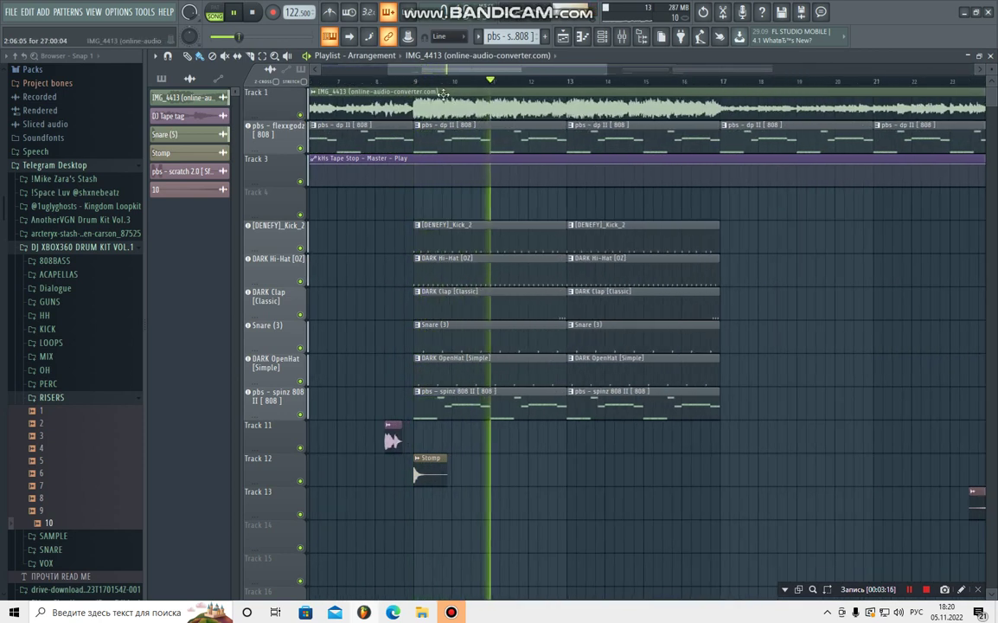
{"action": "left_click", "coordinate": [301, 115]}
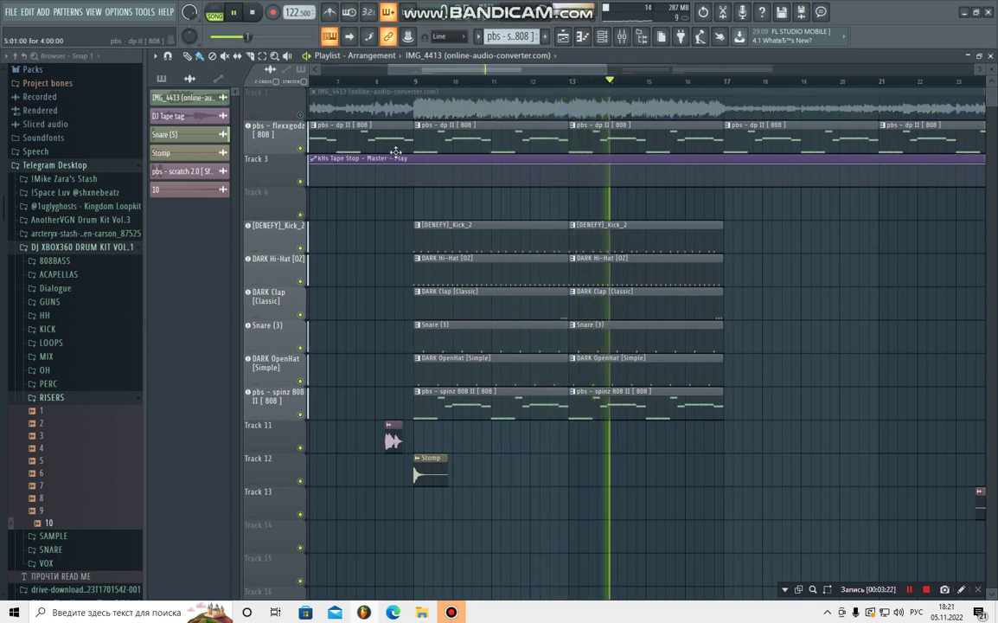
Unmute Track 1 during the drumless section after bar 17 to hear IMG_4413 over the melody, and mute it again.
{"action": "scroll", "coordinate": [600, 86], "scroll_direction": "down", "scroll_amount": 3}
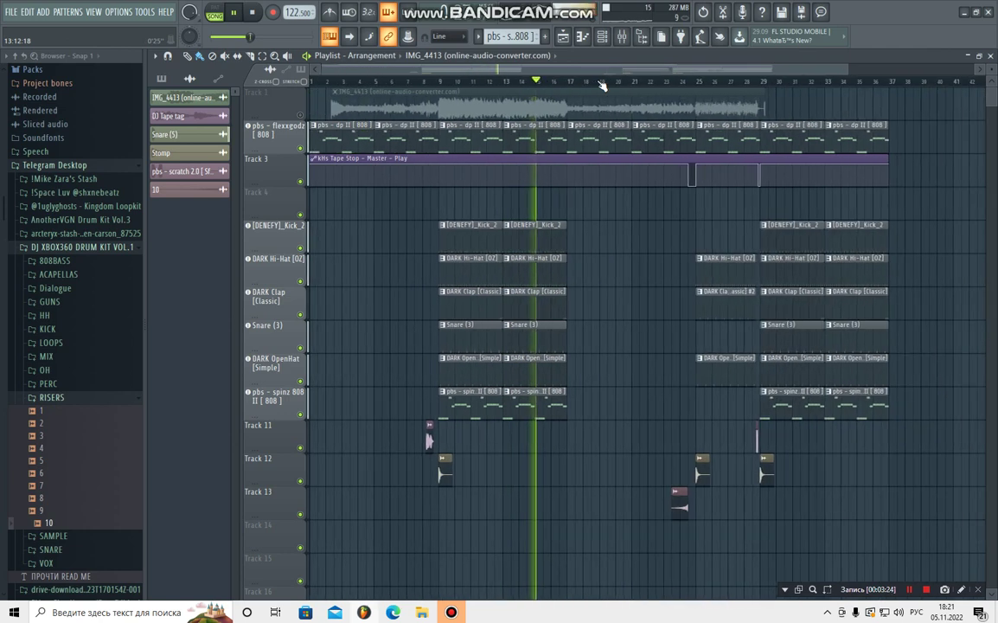
{"action": "scroll", "coordinate": [586, 85], "scroll_direction": "up", "scroll_amount": 2}
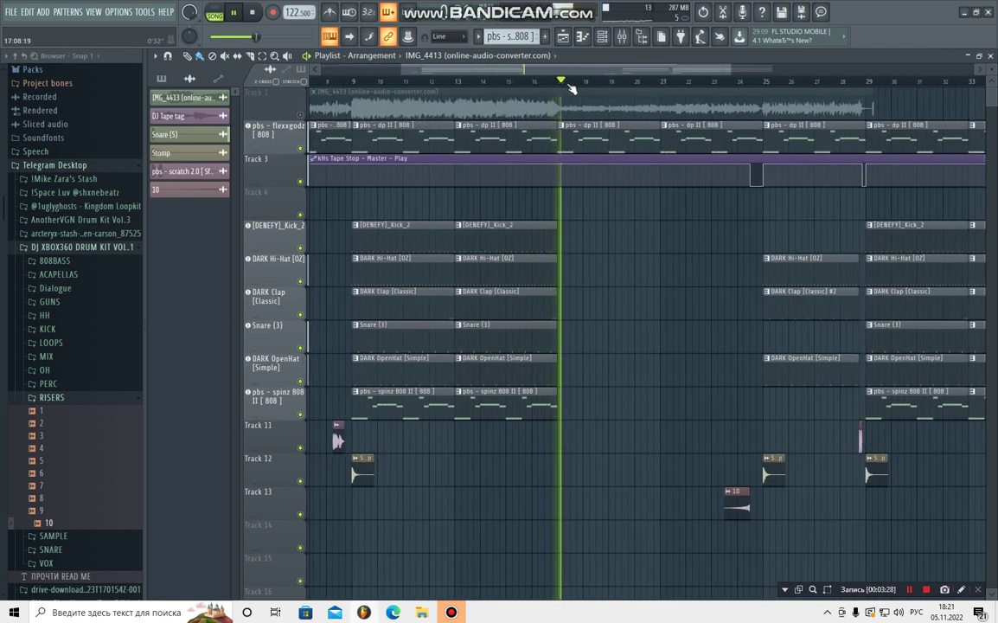
{"action": "left_click", "coordinate": [301, 116]}
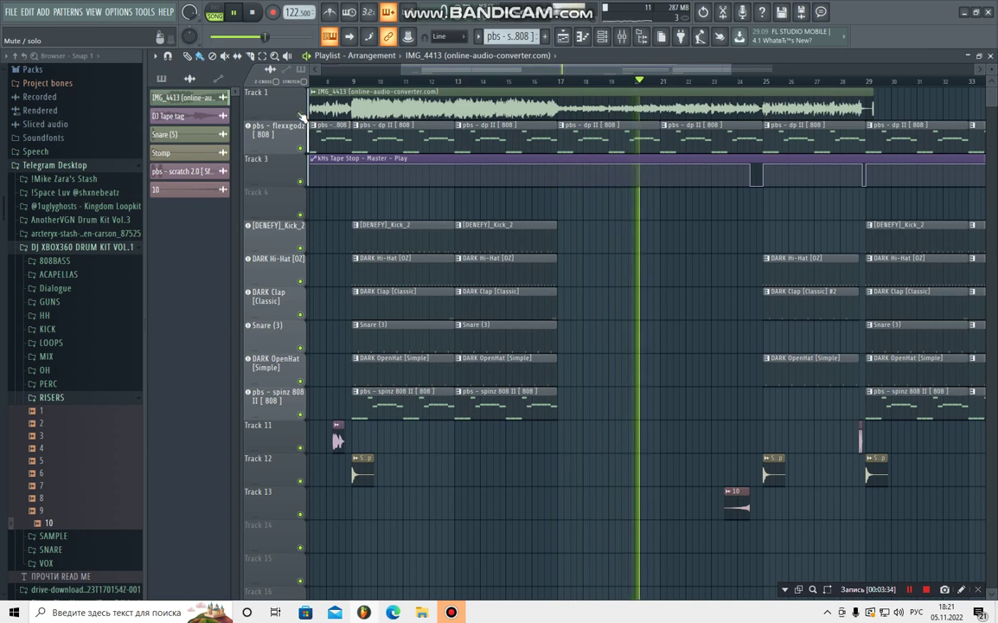
{"action": "left_click", "coordinate": [300, 115]}
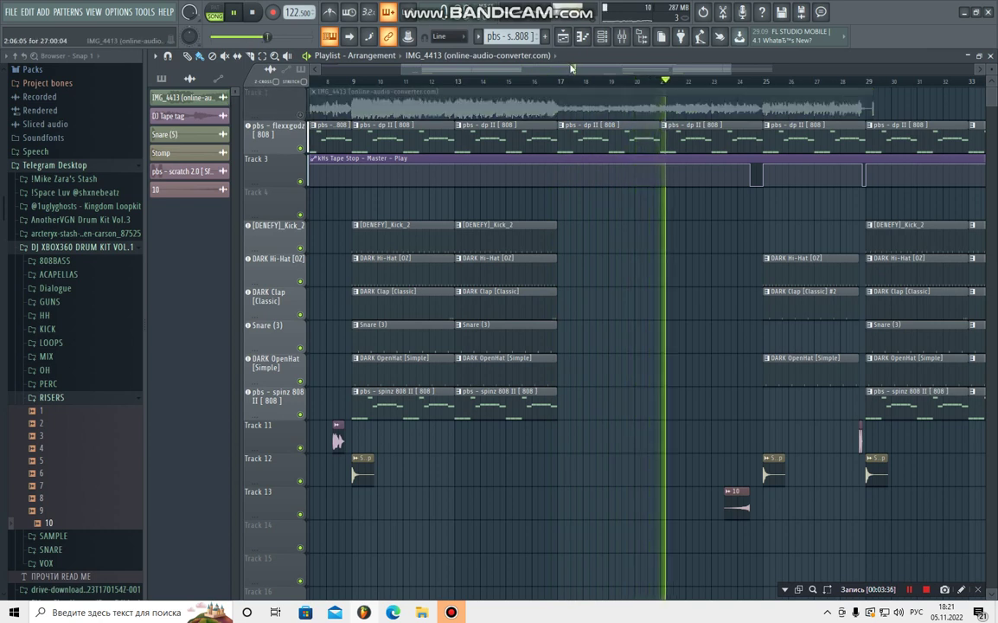
Follow the playback from bar 21 through the riser, the tape stops and the second drop at bar 29, examining the arrangement.
{"action": "scroll", "coordinate": [781, 90], "scroll_direction": "up", "scroll_amount": 3}
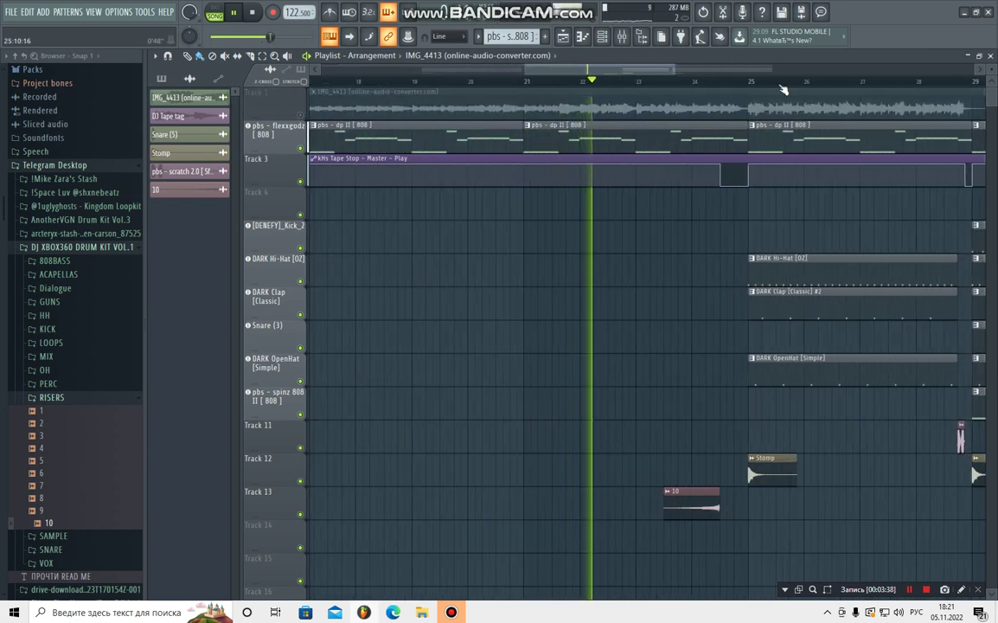
{"action": "scroll", "coordinate": [781, 89], "scroll_direction": "down", "scroll_amount": 2}
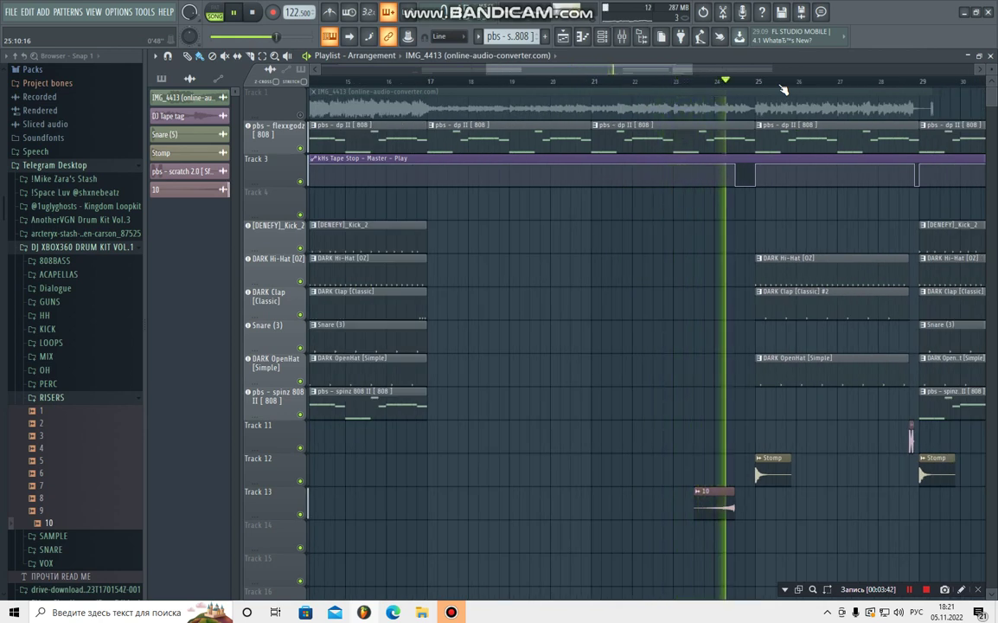
{"action": "scroll", "coordinate": [781, 90], "scroll_direction": "down", "scroll_amount": 2}
{"action": "scroll", "coordinate": [668, 72], "scroll_direction": "down", "scroll_amount": 7}
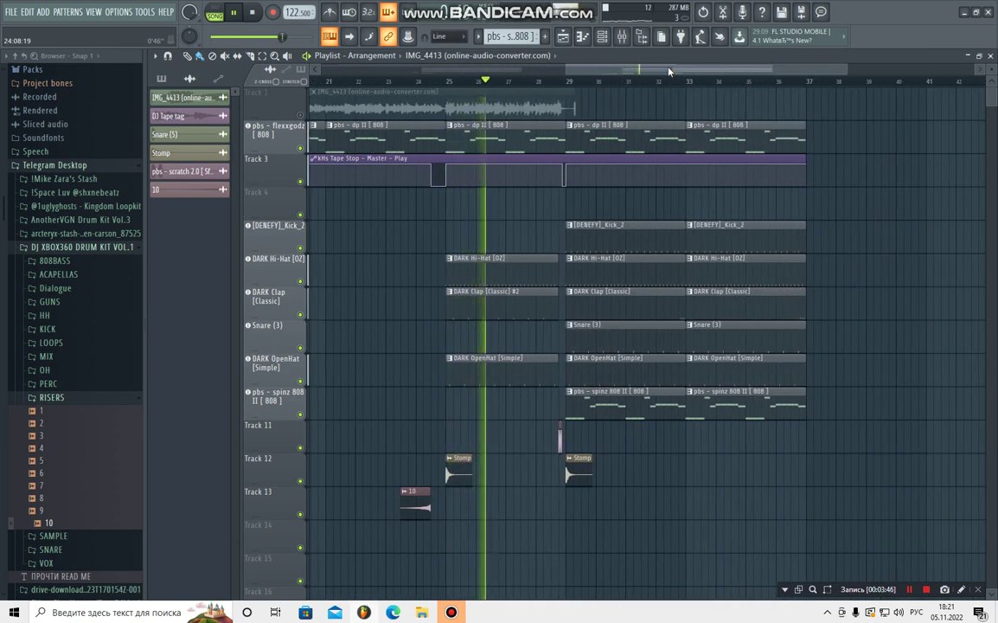
{"action": "scroll", "coordinate": [669, 71], "scroll_direction": "down", "scroll_amount": 2}
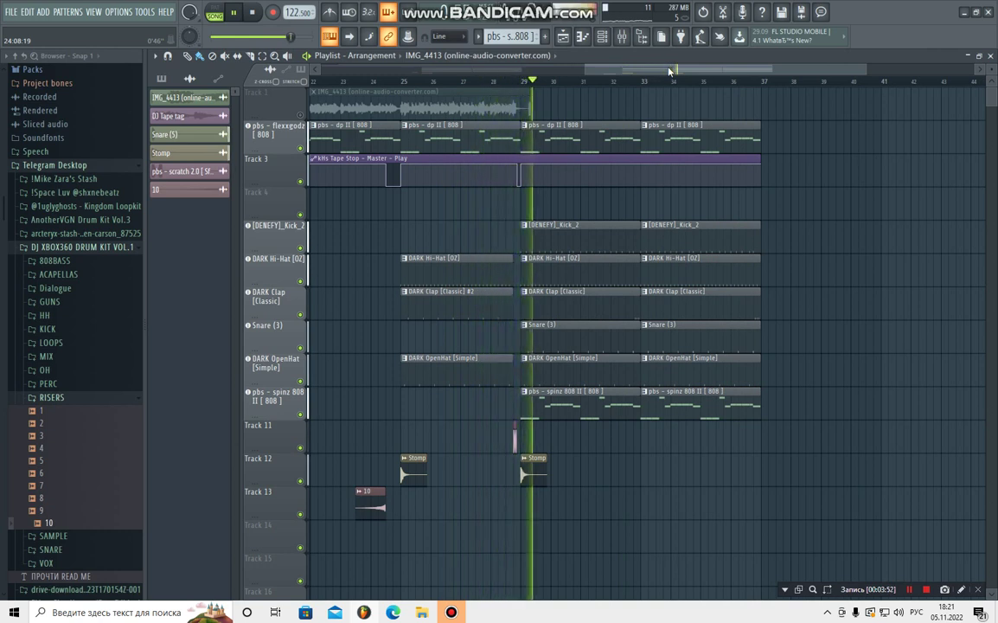
{"action": "scroll", "coordinate": [668, 84], "scroll_direction": "down", "scroll_amount": 2}
{"action": "scroll", "coordinate": [669, 84], "scroll_direction": "down", "scroll_amount": 2}
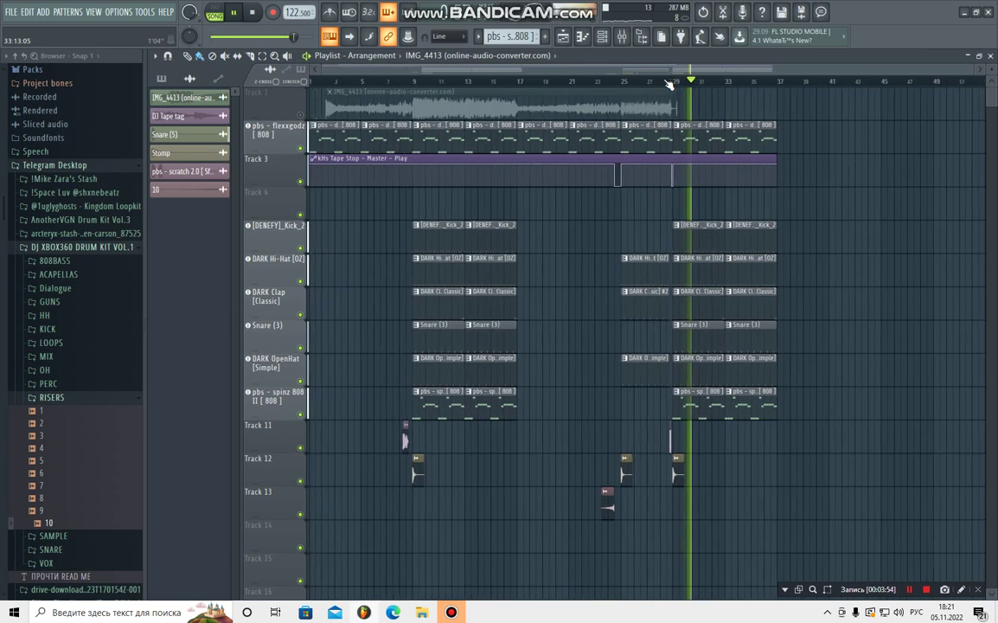